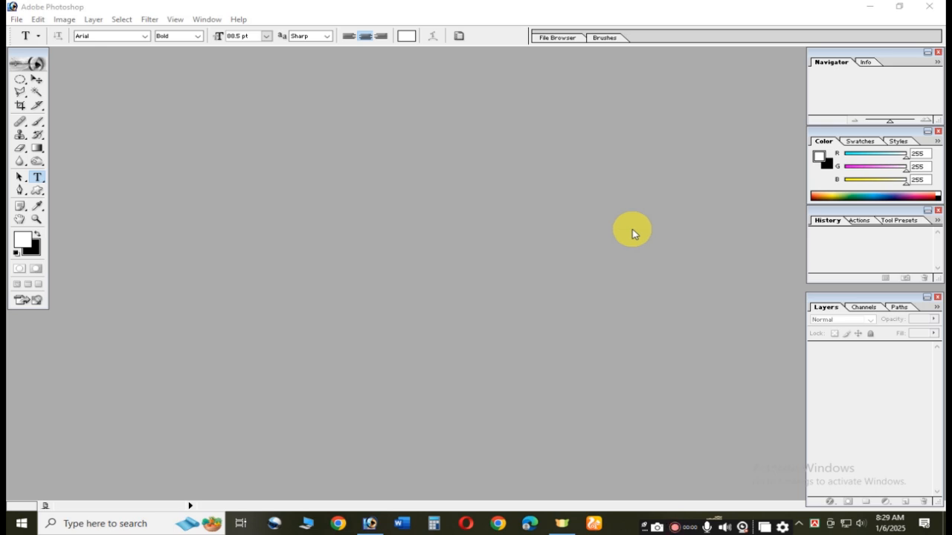
- Create a new white RGB document from the 5 x 7 inch preset at 300 pixels/inch and shift its window toward the workspace centre
left_click(633, 232)
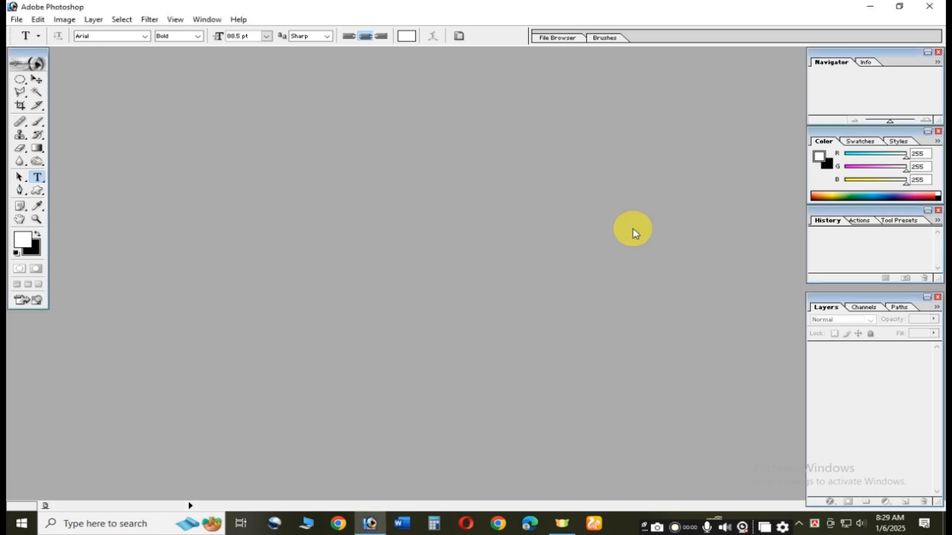
key("ctrl+n")
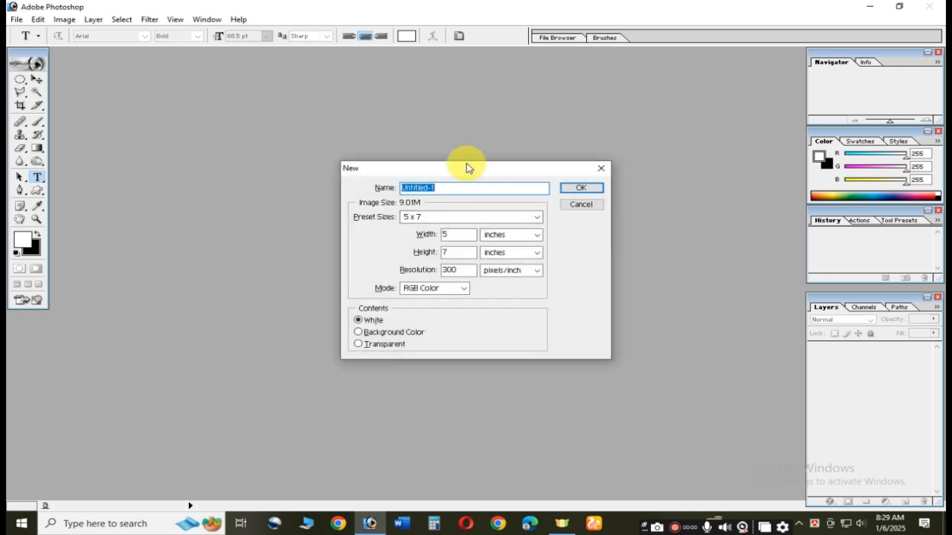
left_click_drag(466, 168, 513, 173)
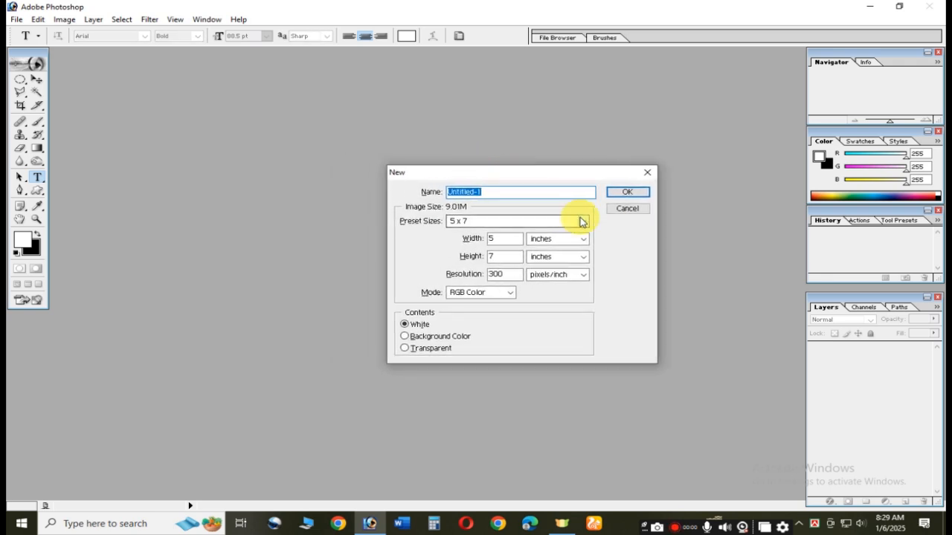
left_click(582, 221)
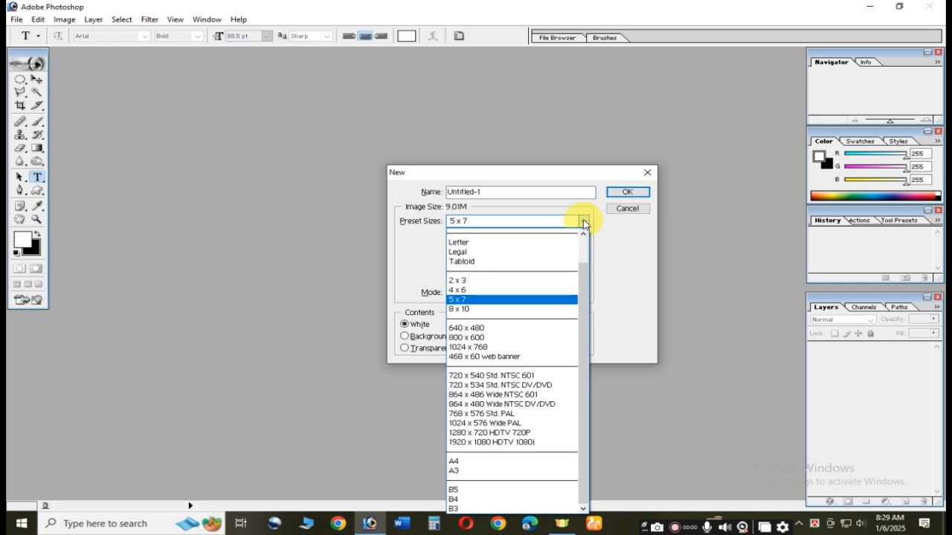
left_click(476, 299)
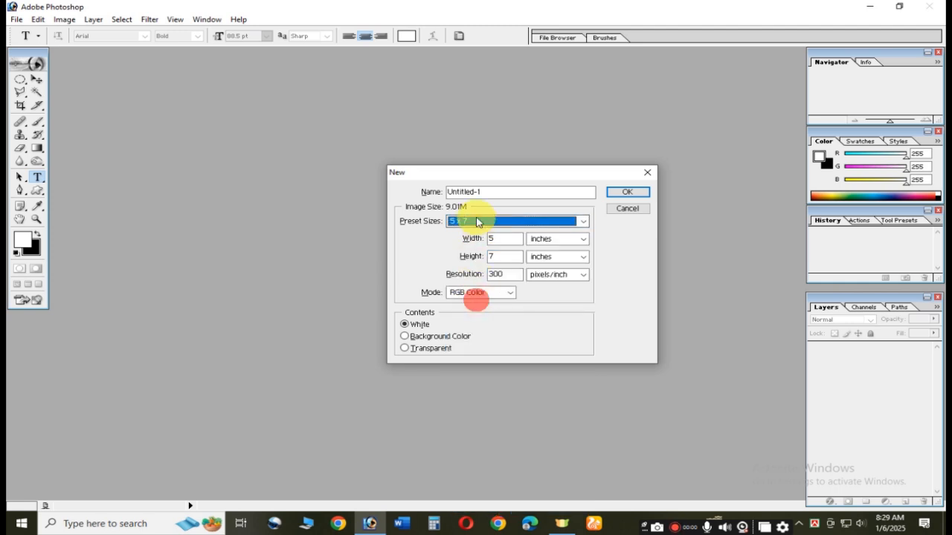
left_click(641, 191)
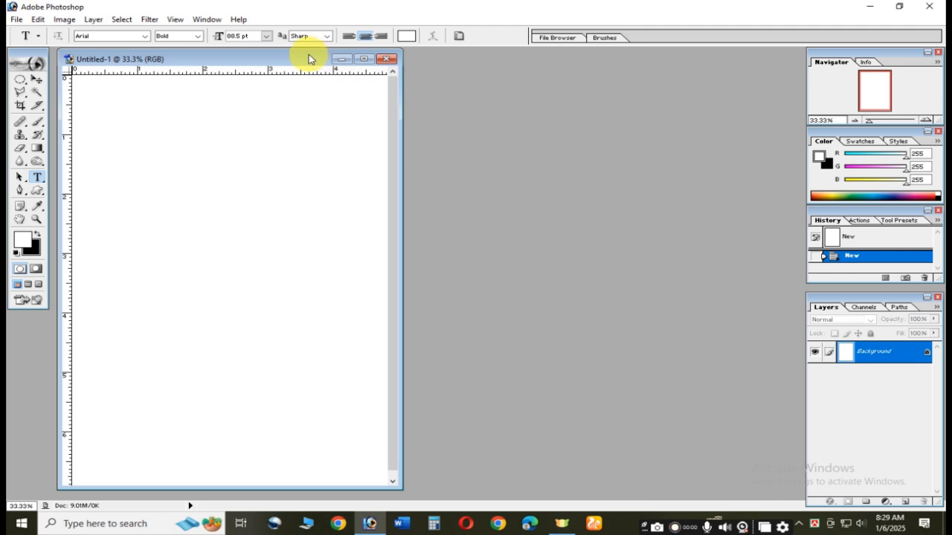
left_click_drag(310, 59, 433, 65)
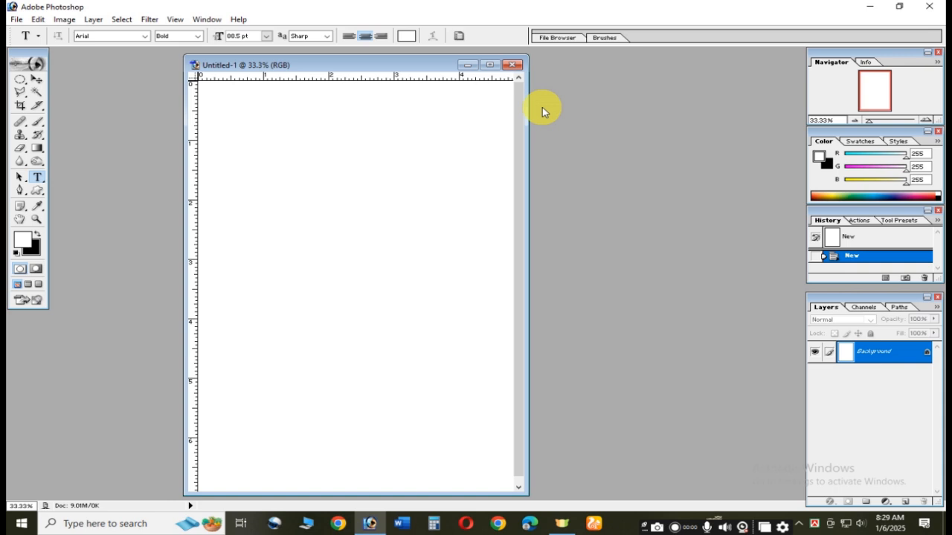
key("ctrl+n")
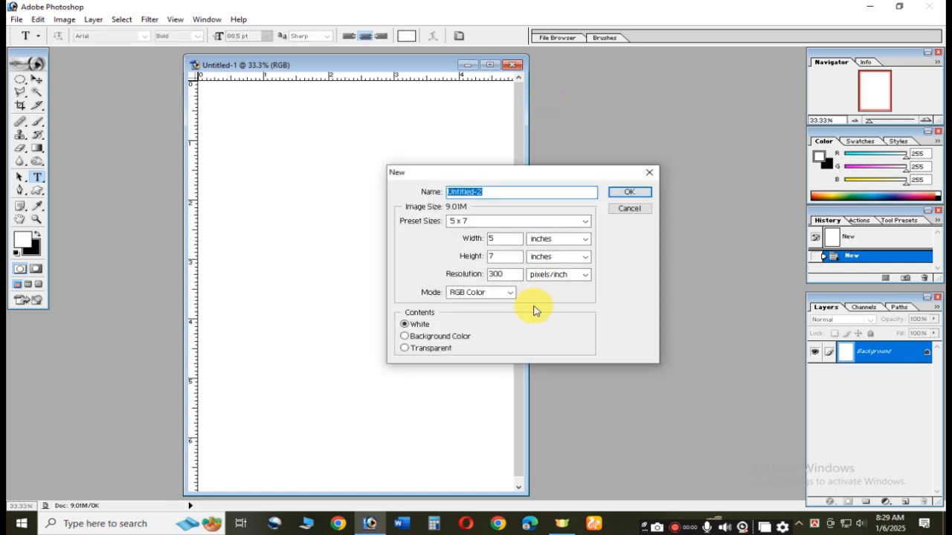
left_click(472, 293)
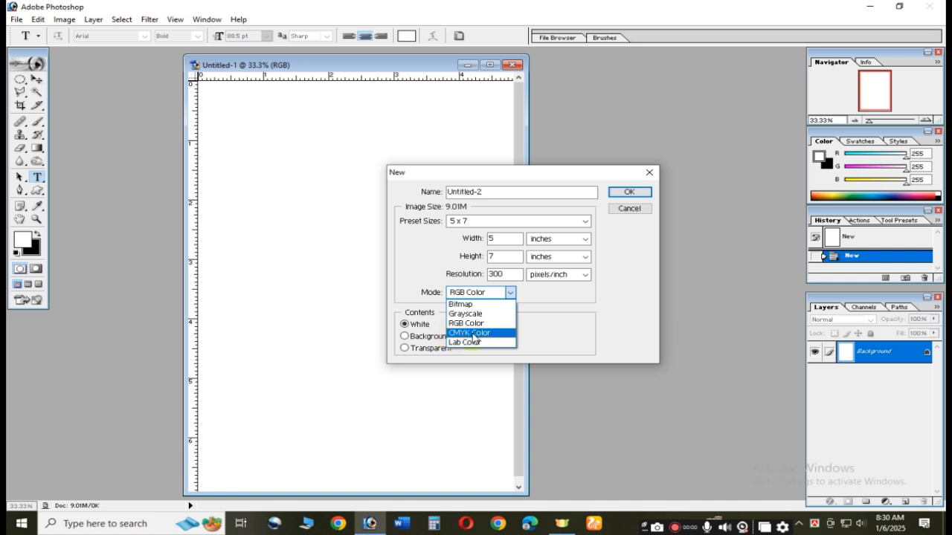
left_click(481, 336)
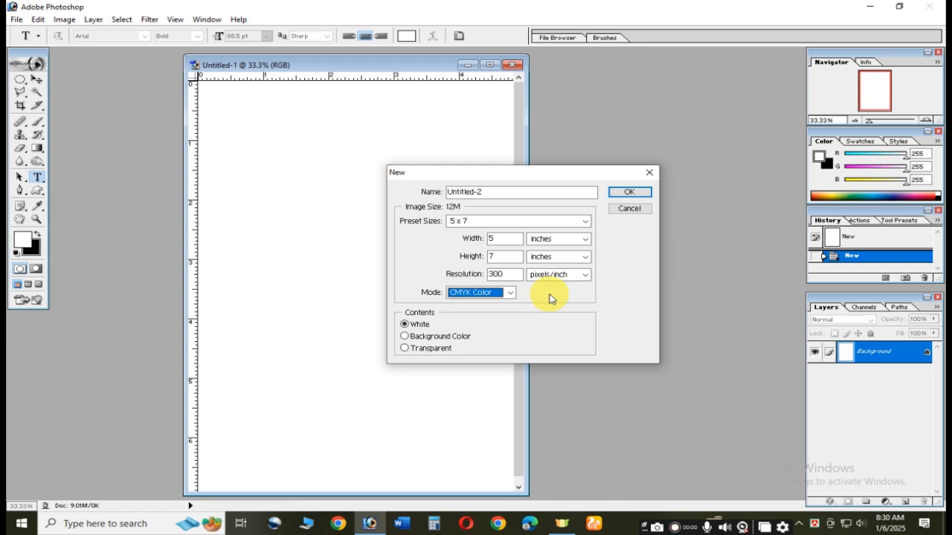
left_click(630, 209)
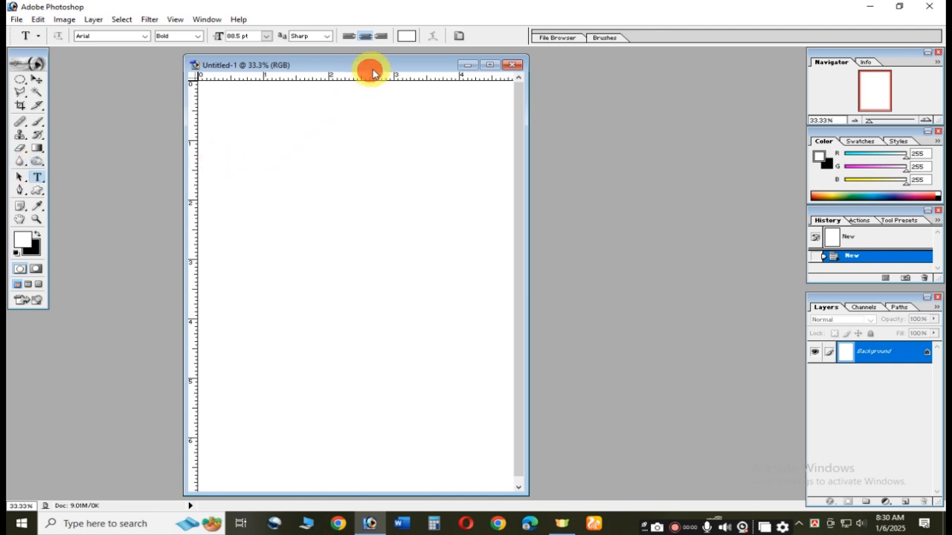
- Rotate the blank canvas 90° clockwise to make it landscape
left_click_drag(365, 65, 441, 64)
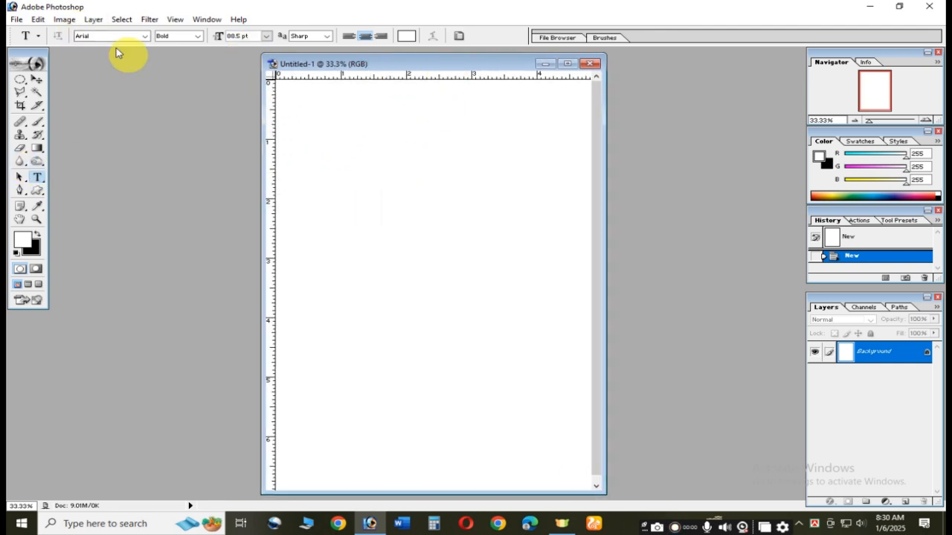
left_click(64, 19)
mouse_move(149, 137)
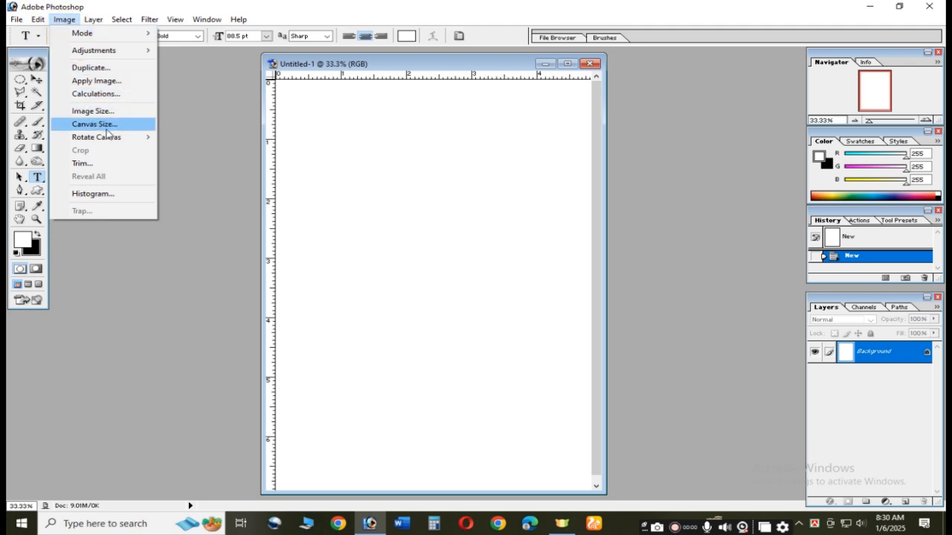
mouse_move(111, 137)
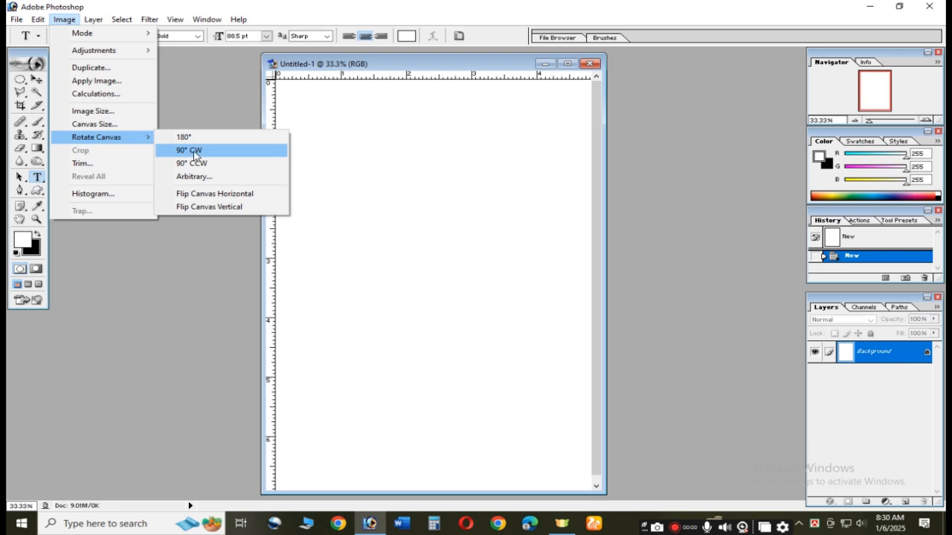
left_click(196, 156)
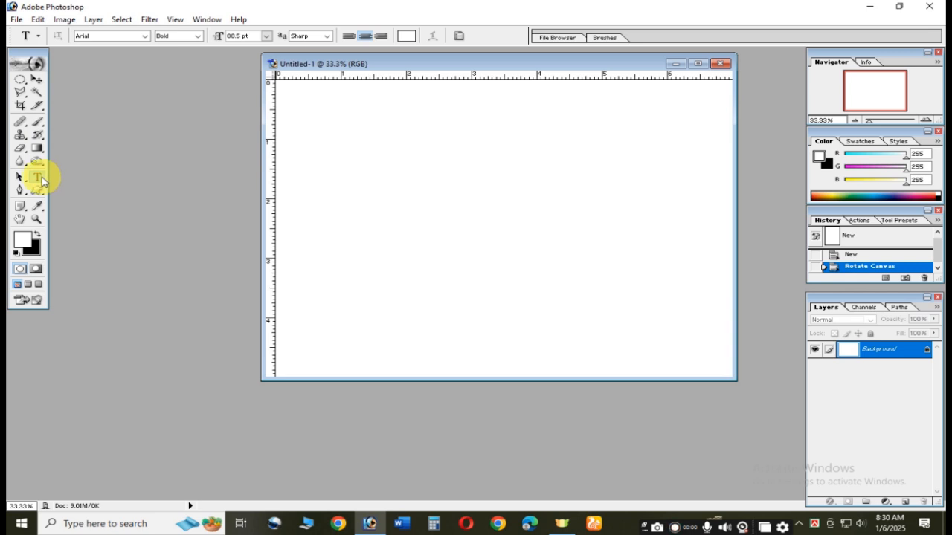
- Start a text line in the upper-left part of the canvas with the font size set to 36 pt
left_click(396, 173)
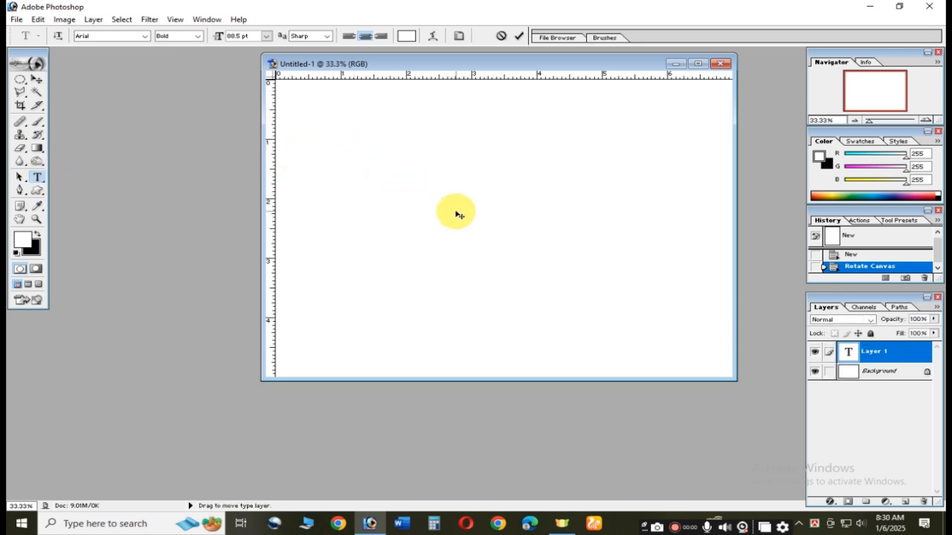
left_click(267, 37)
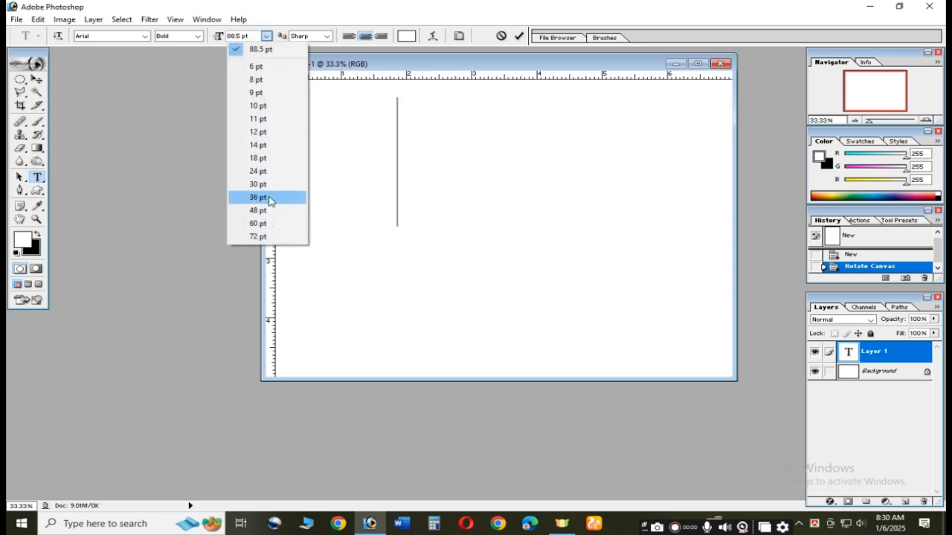
left_click(273, 197)
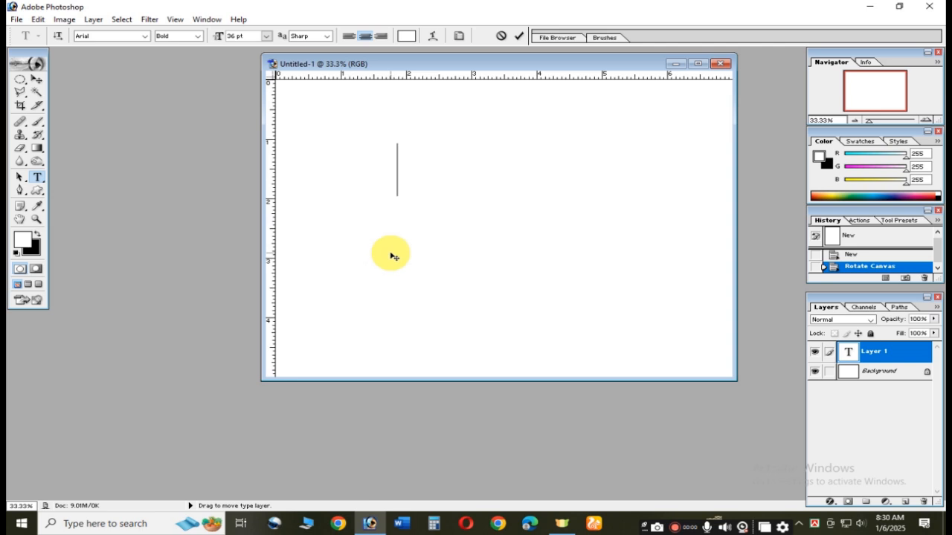
- Set the text colour to pure red, FF0000, with the picker limited to web colours
left_click(406, 37)
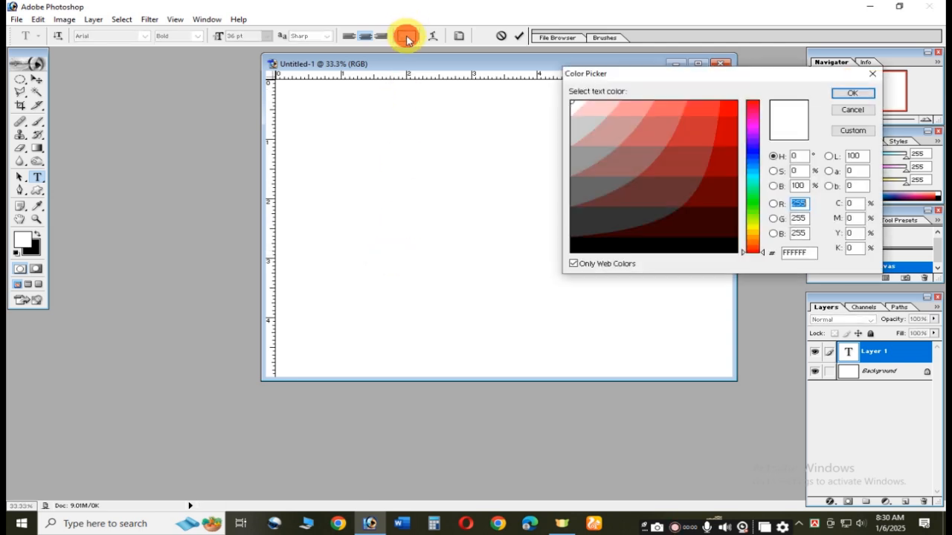
left_click(728, 108)
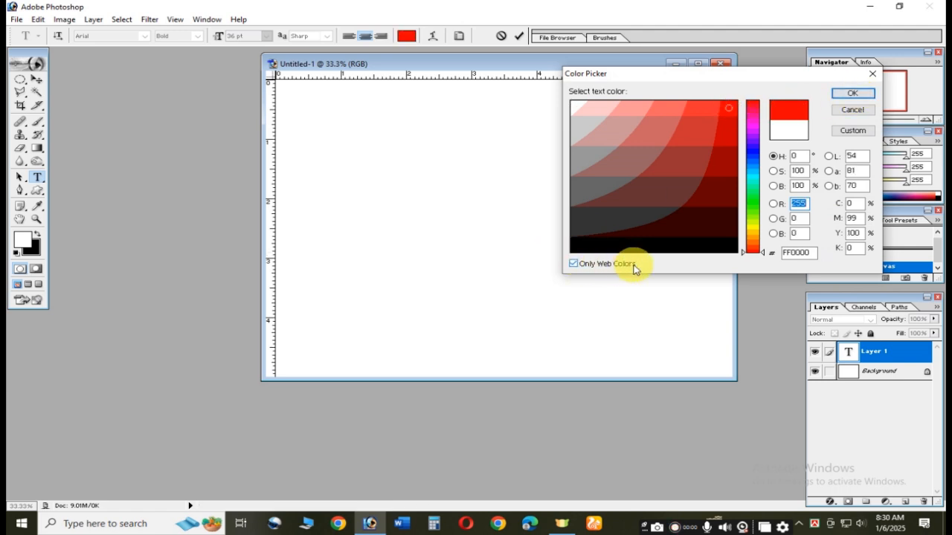
left_click(573, 263)
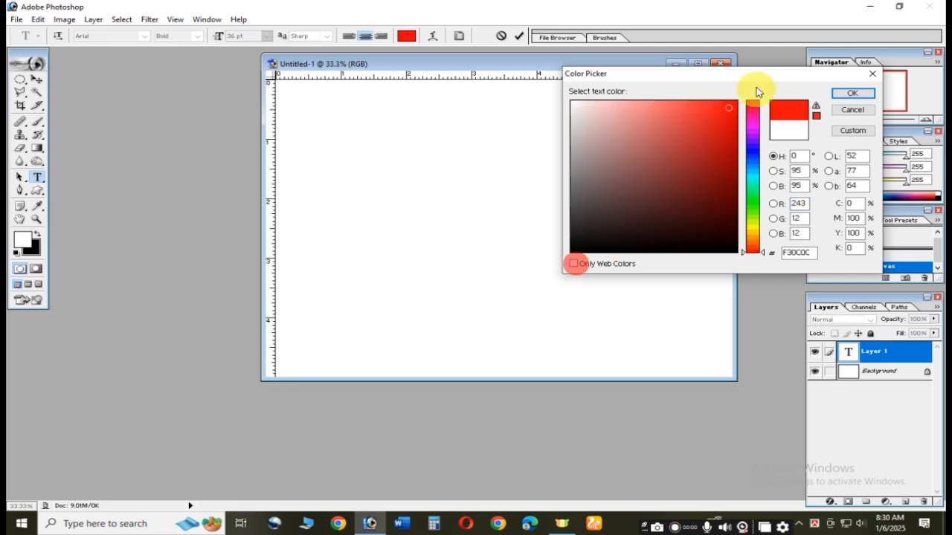
left_click(574, 263)
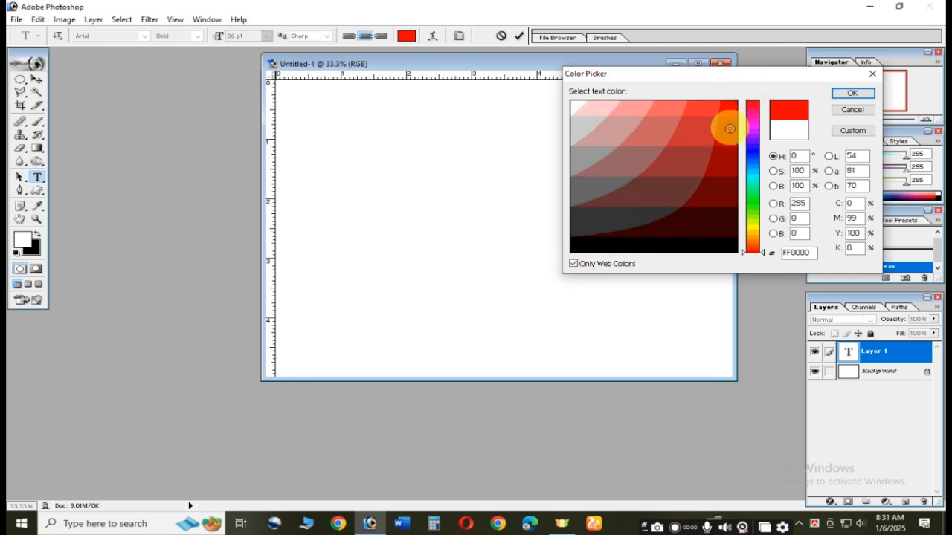
left_click_drag(753, 172, 753, 99)
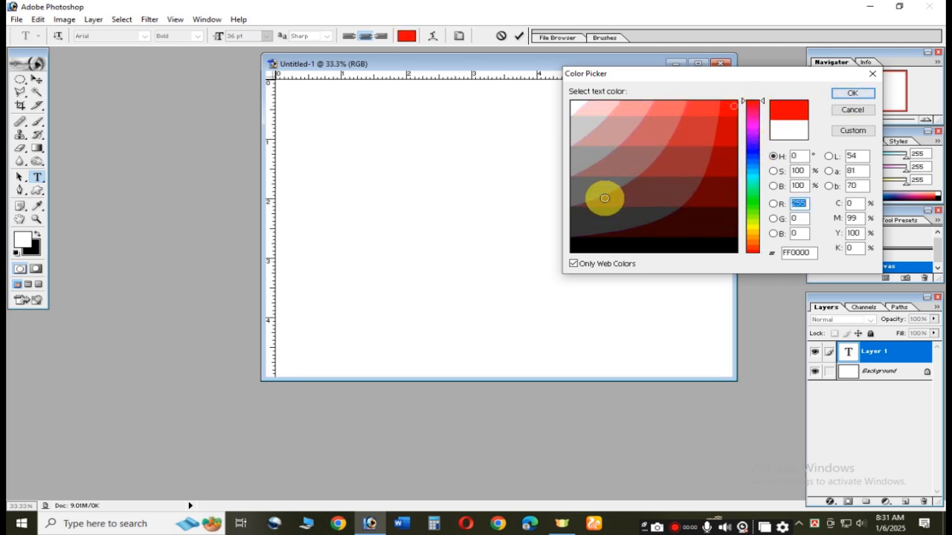
left_click(852, 95)
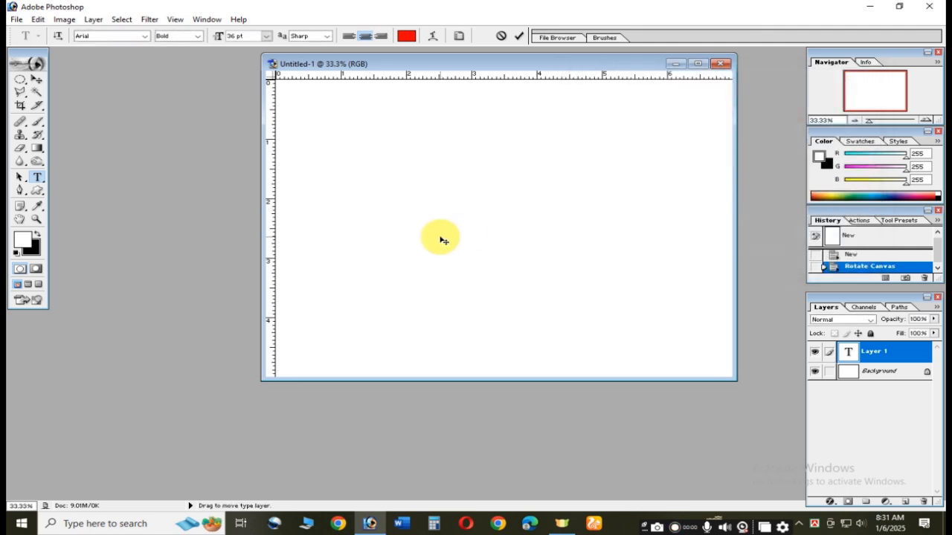
- Enter the text "Happy New Year 2025" and move it to the horizontal centre of the canvas's upper half
type("Hap")
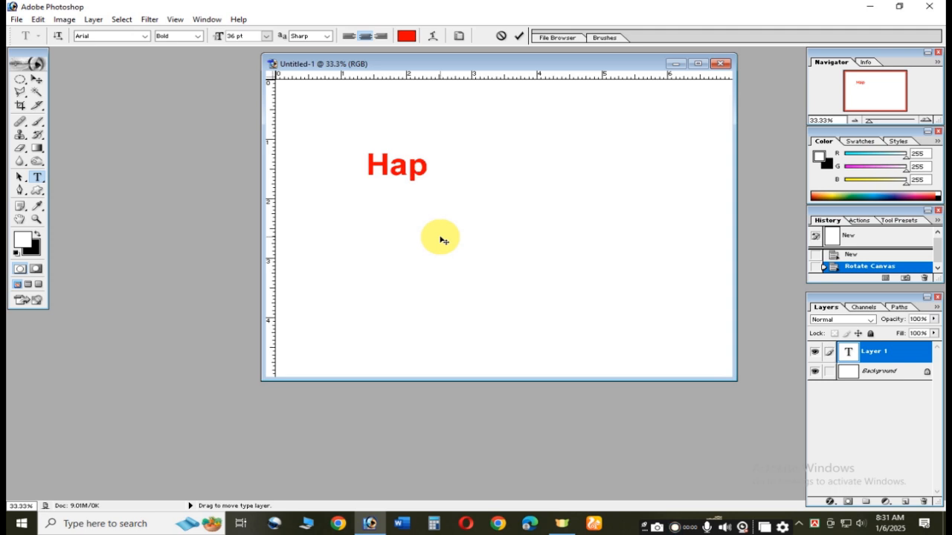
type("py N")
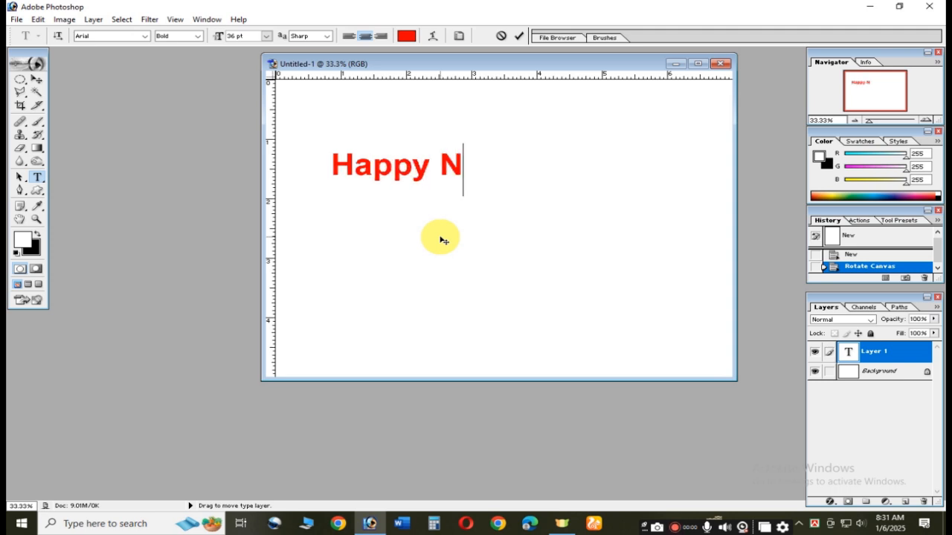
type("ew Year")
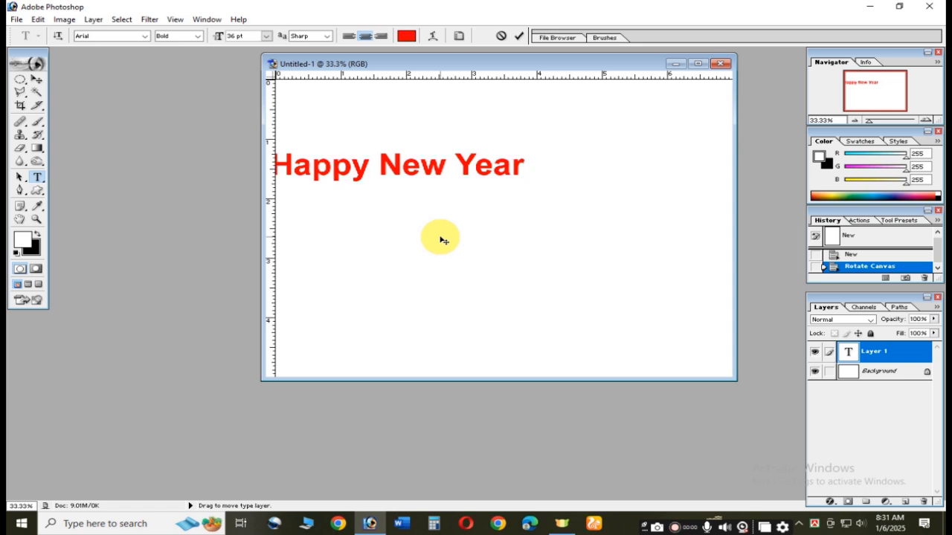
type(" 2025")
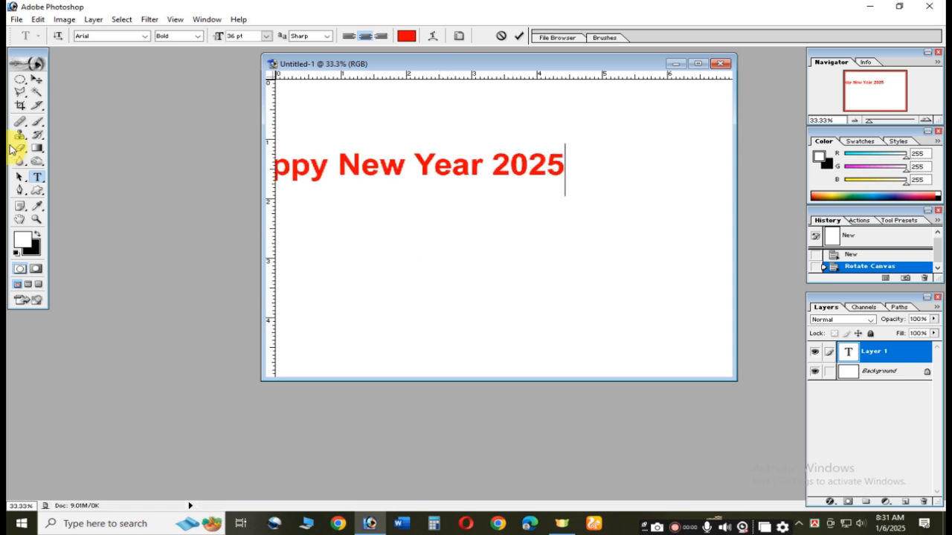
left_click(36, 80)
left_click_drag(378, 162, 482, 173)
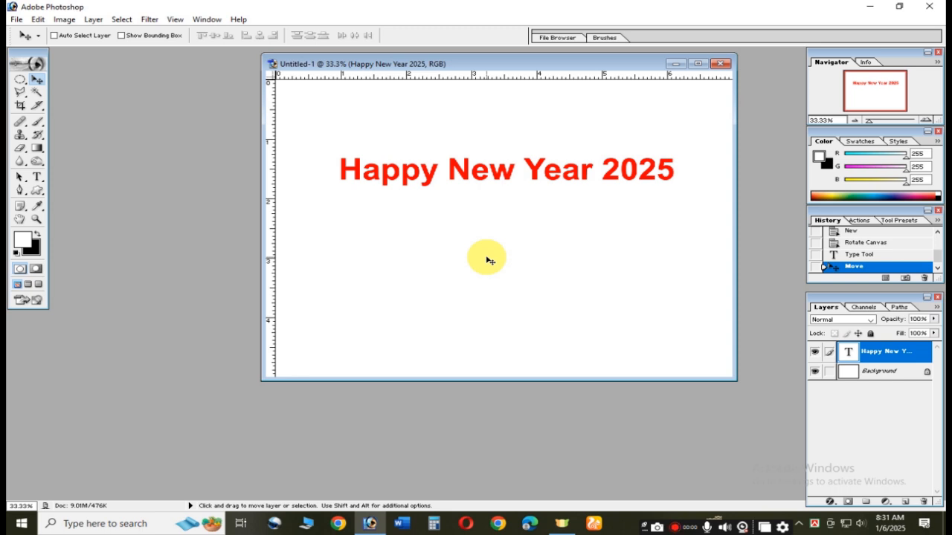
- Delete "2025" from the heading so that it reads "Happy New Year", and commit the edit
left_click(36, 177)
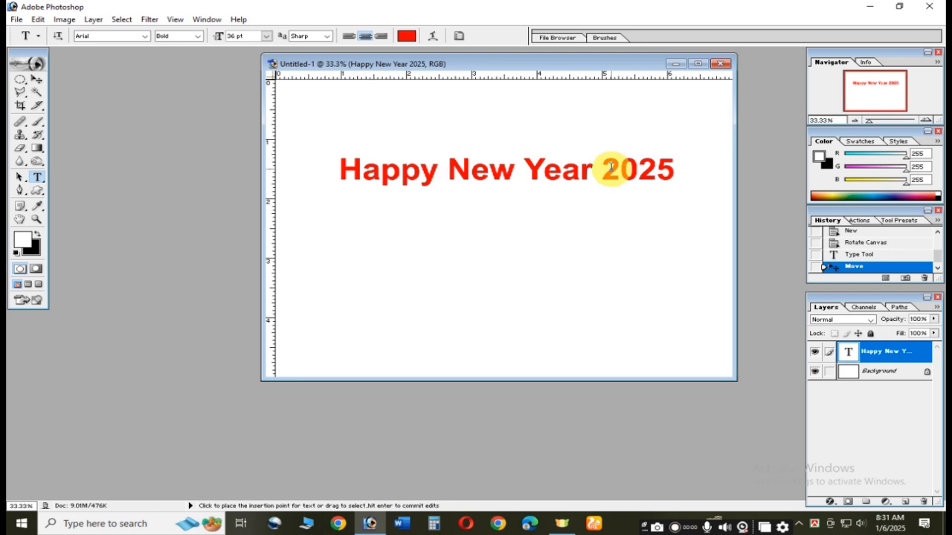
left_click_drag(610, 168, 664, 184)
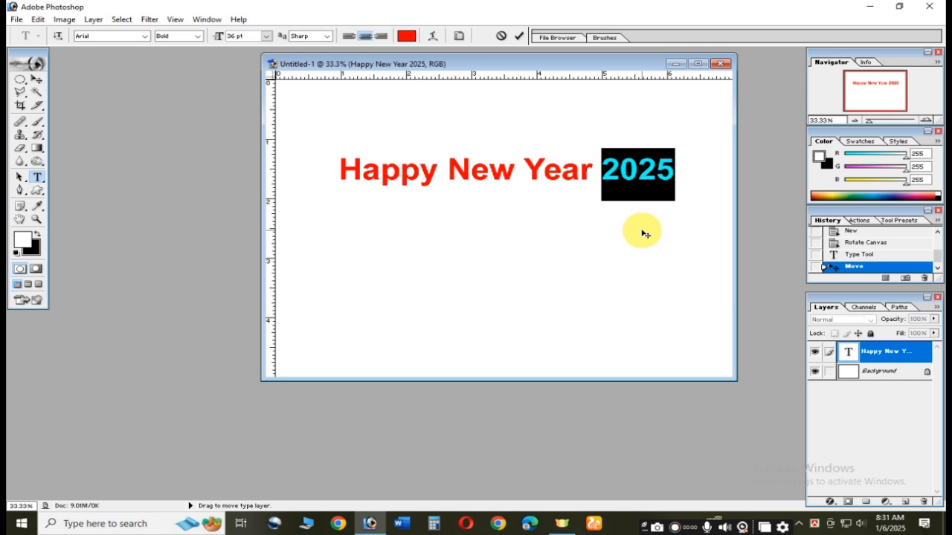
key("BackSpace")
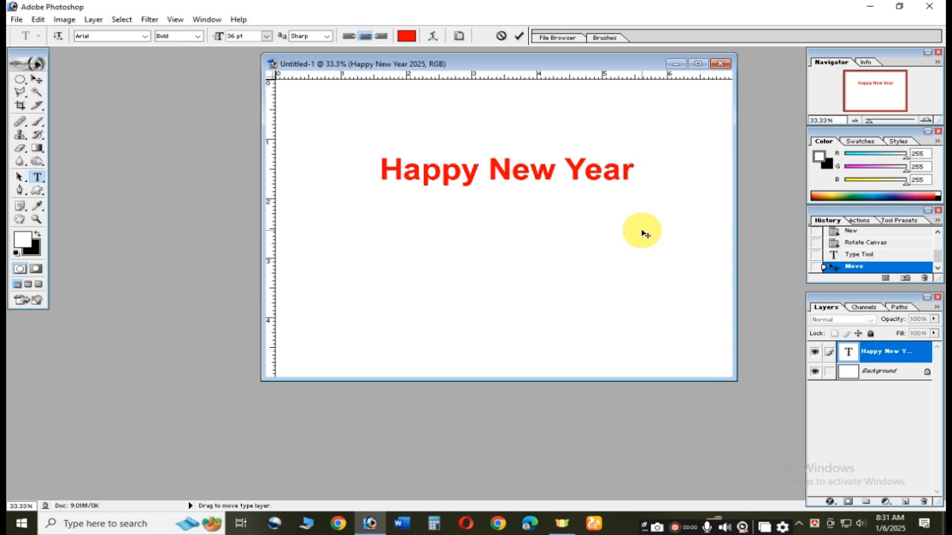
left_click(37, 79)
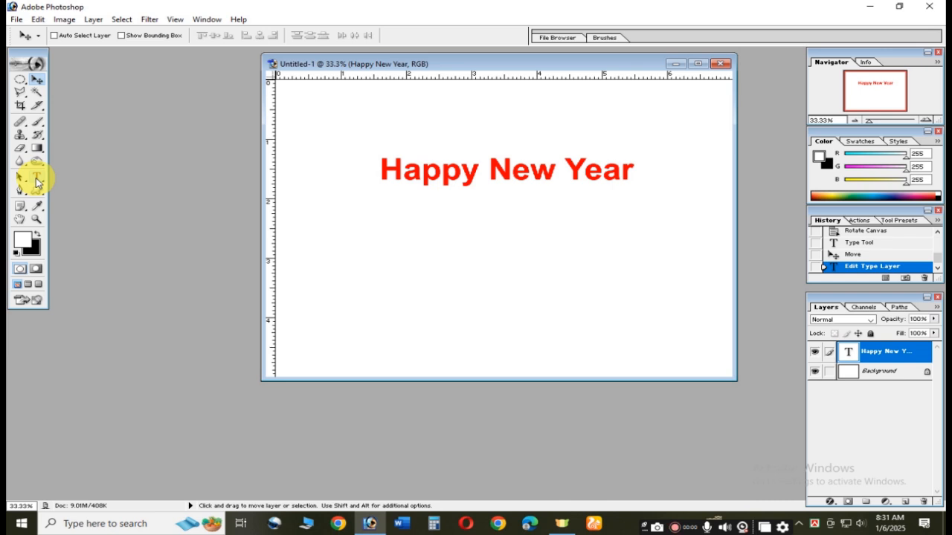
- Add a separate text layer reading "2025" and move it to the horizontal centre of the canvas's lower half
left_click(37, 181)
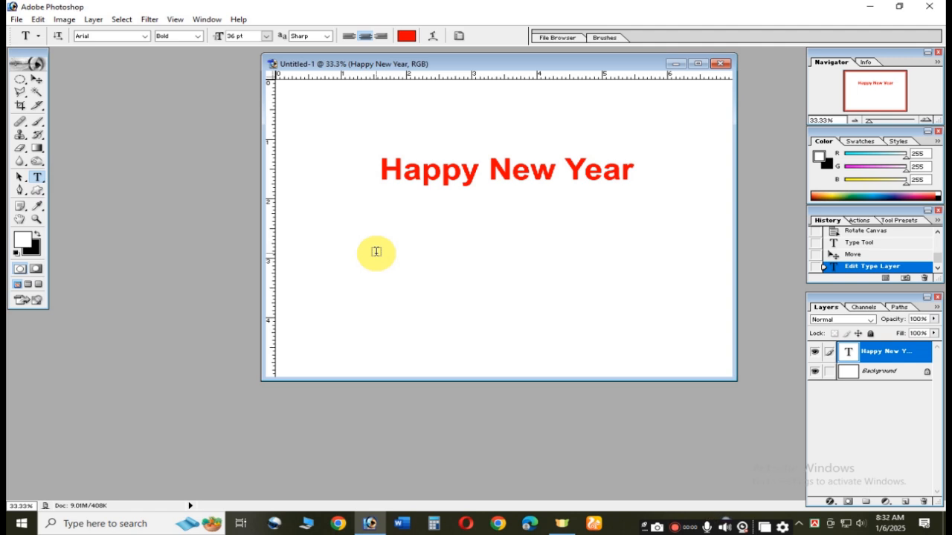
left_click(377, 251)
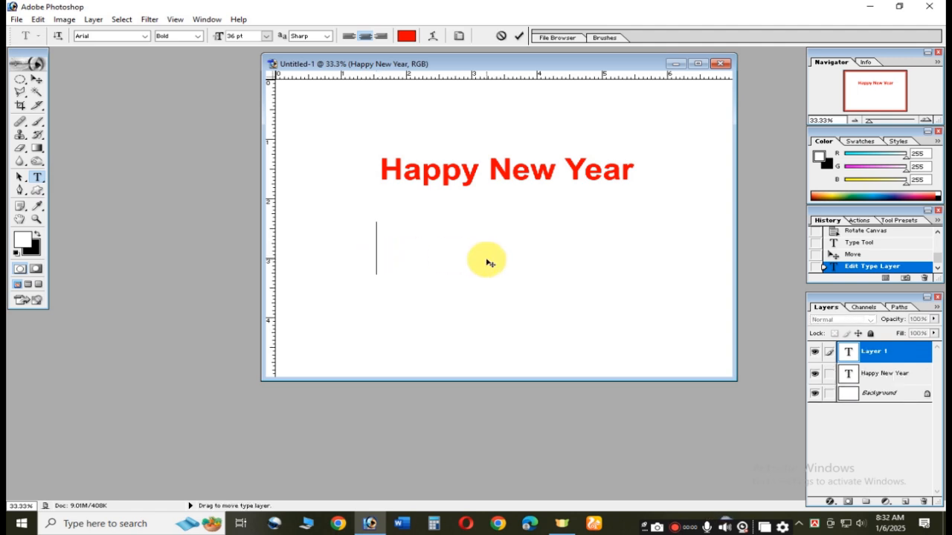
type("2025")
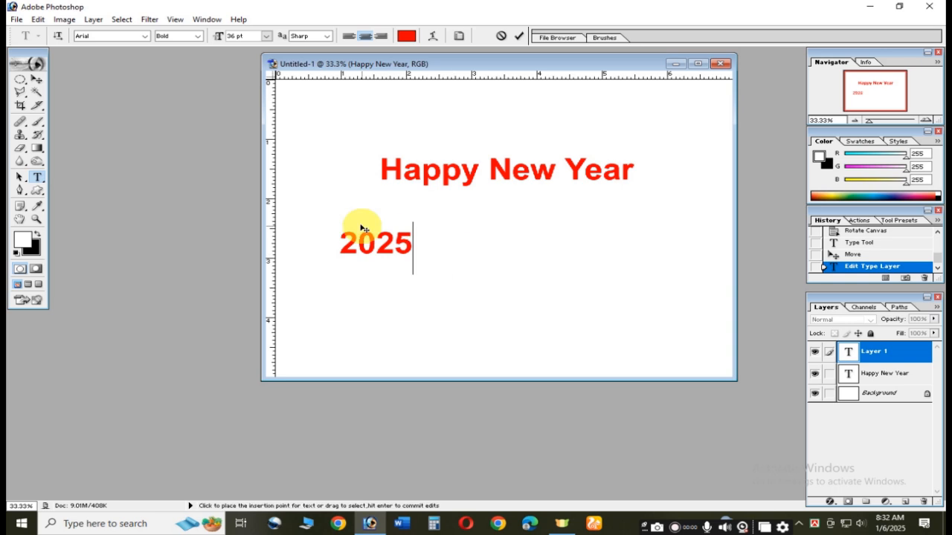
left_click(37, 79)
left_click_drag(394, 250, 512, 279)
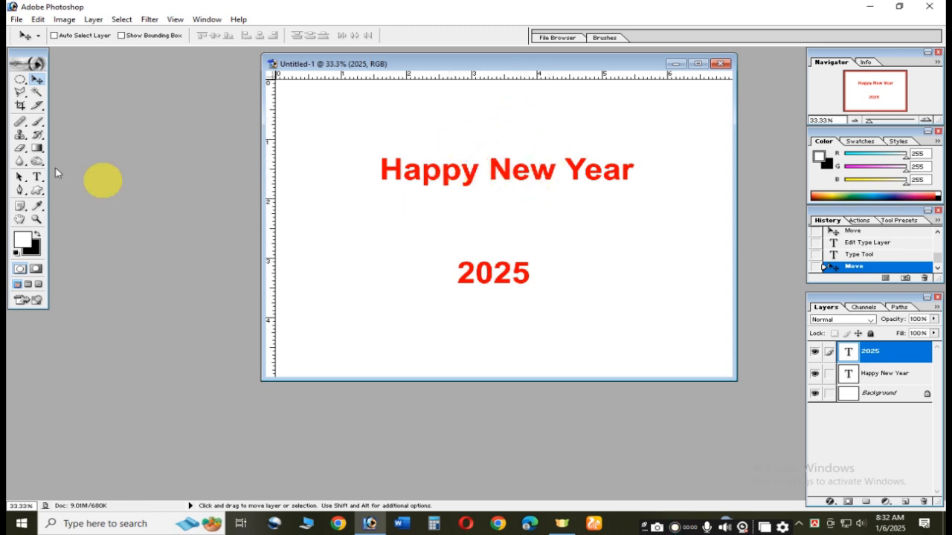
- Delete "Happy" and its trailing space from the heading so that it reads "New Year", and commit the edit
left_click(33, 177)
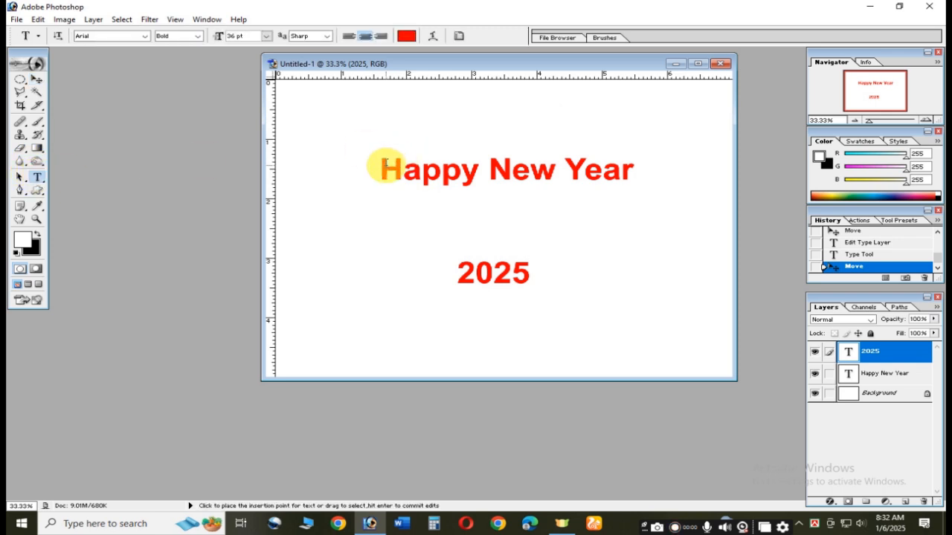
left_click_drag(381, 168, 467, 220)
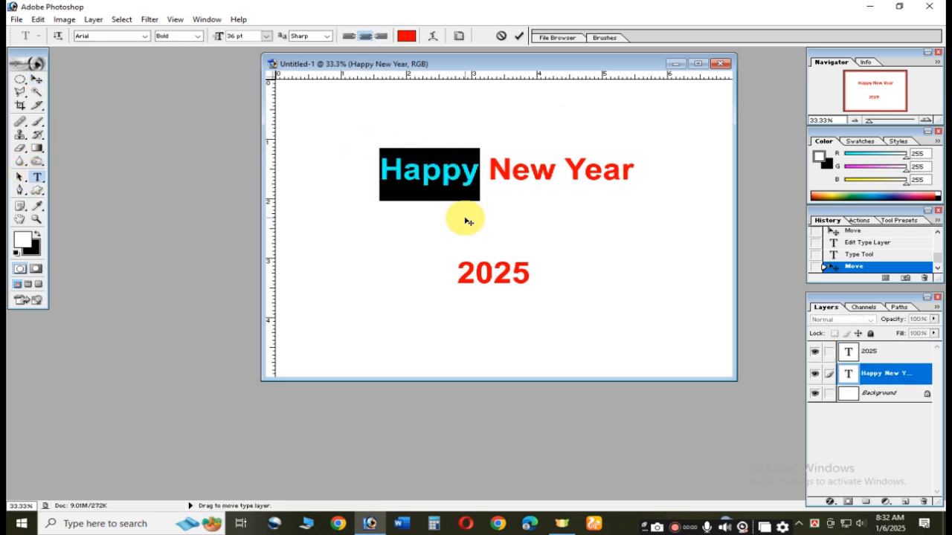
key("BackSpace")
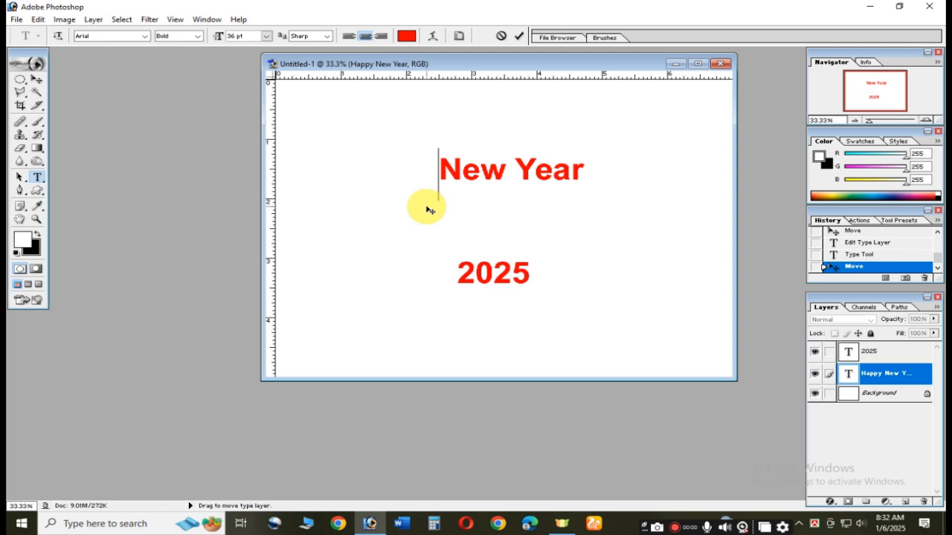
key("Delete")
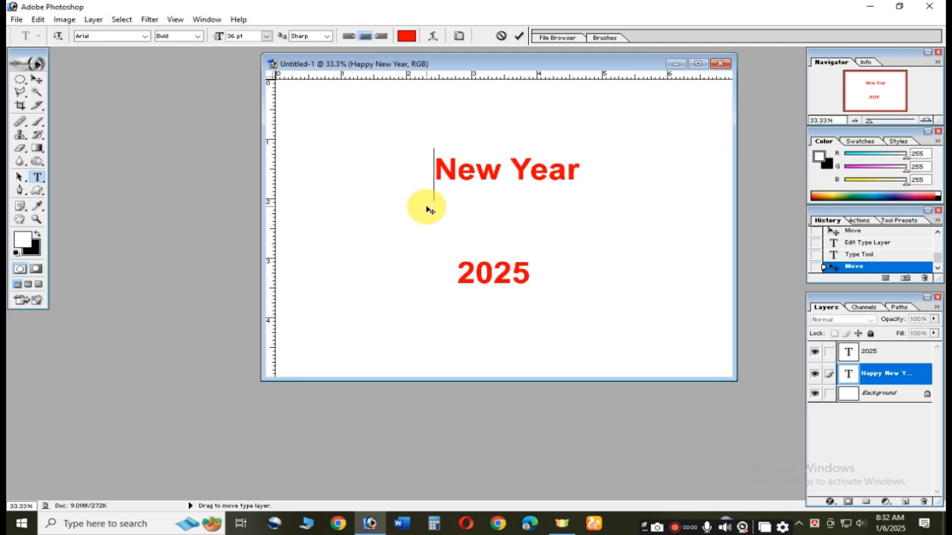
left_click(36, 78)
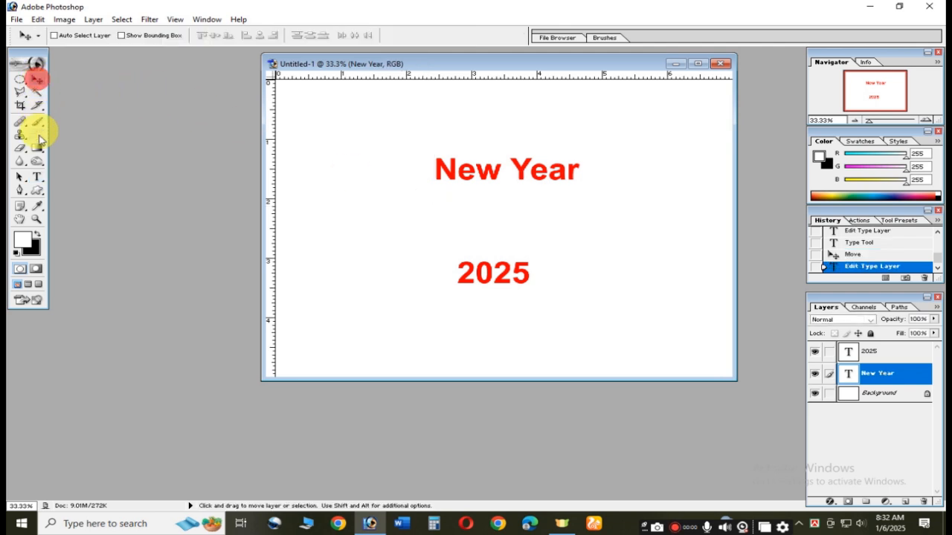
- Add a separate text layer reading "Happy" and move it directly above "New Year", centred over it
left_click(35, 178)
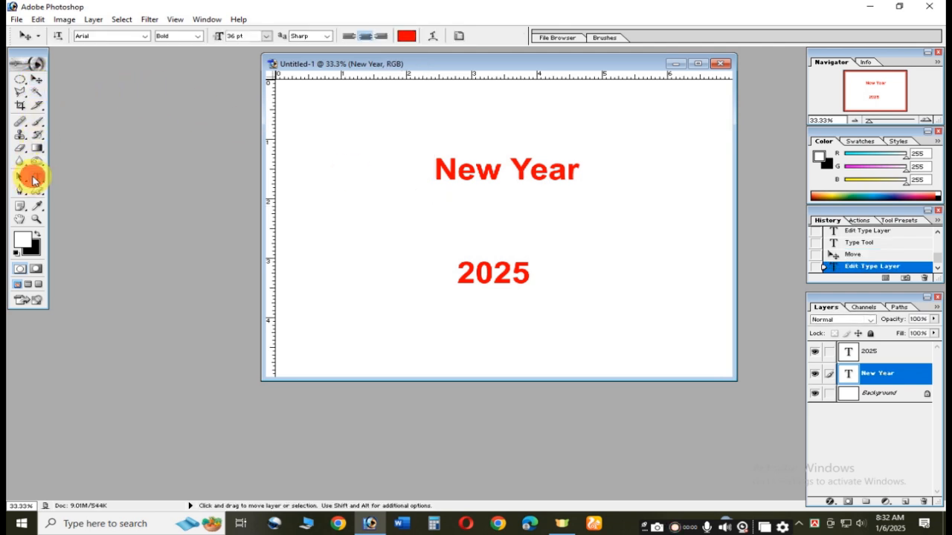
left_click(336, 125)
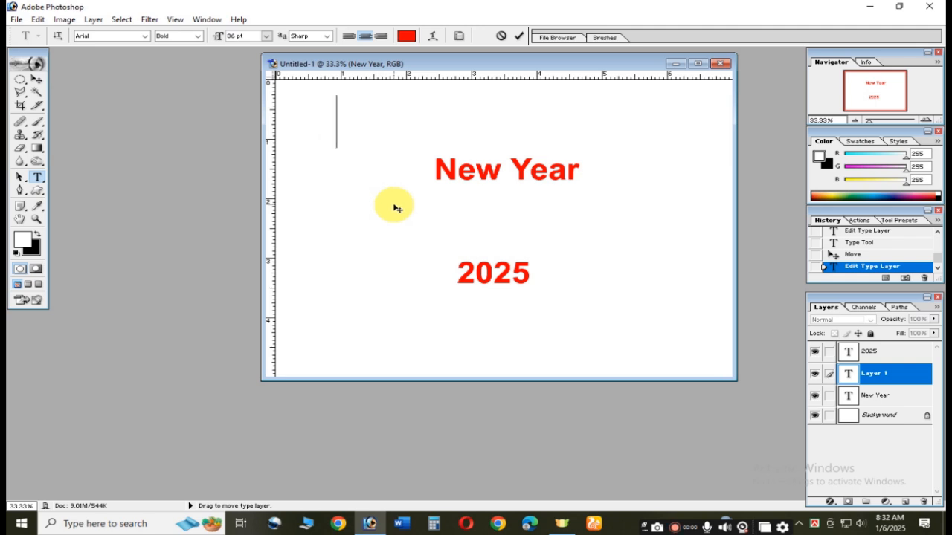
type("Happy")
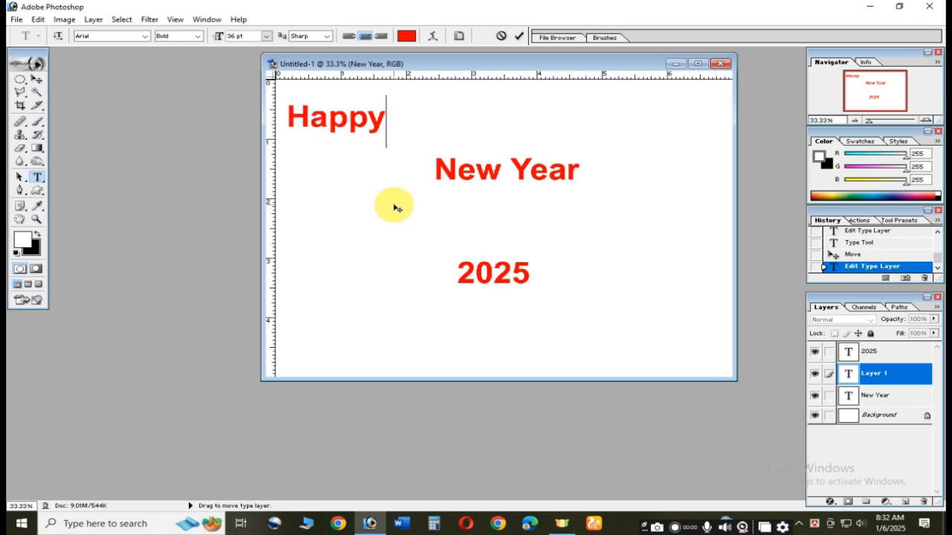
left_click(40, 77)
left_click_drag(357, 134, 526, 145)
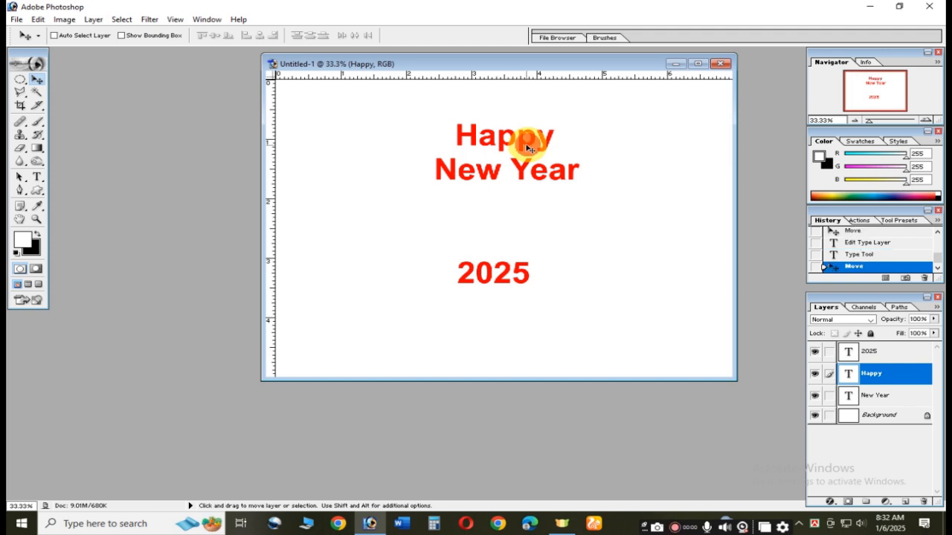
- Select the 2025 layer and move its text up to sit directly beneath "New Year"
right_click(505, 266)
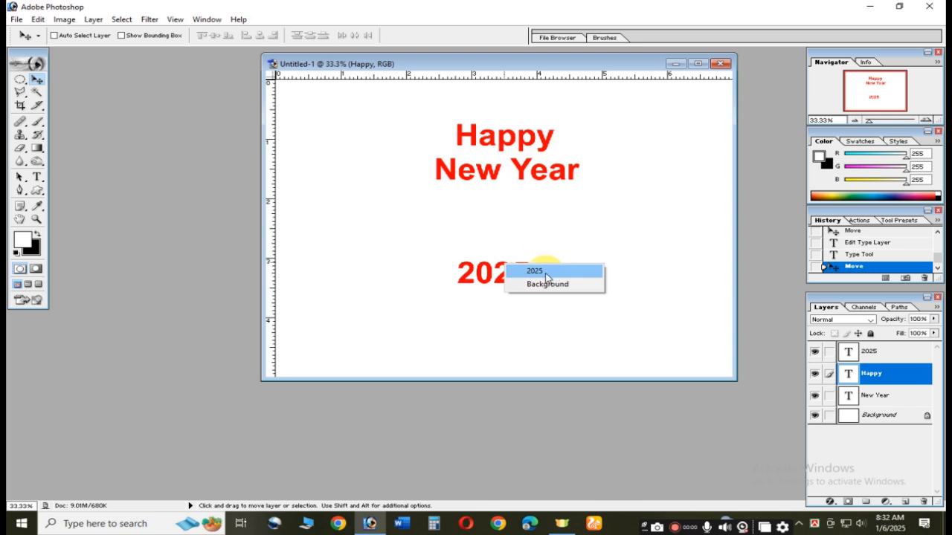
left_click(532, 272)
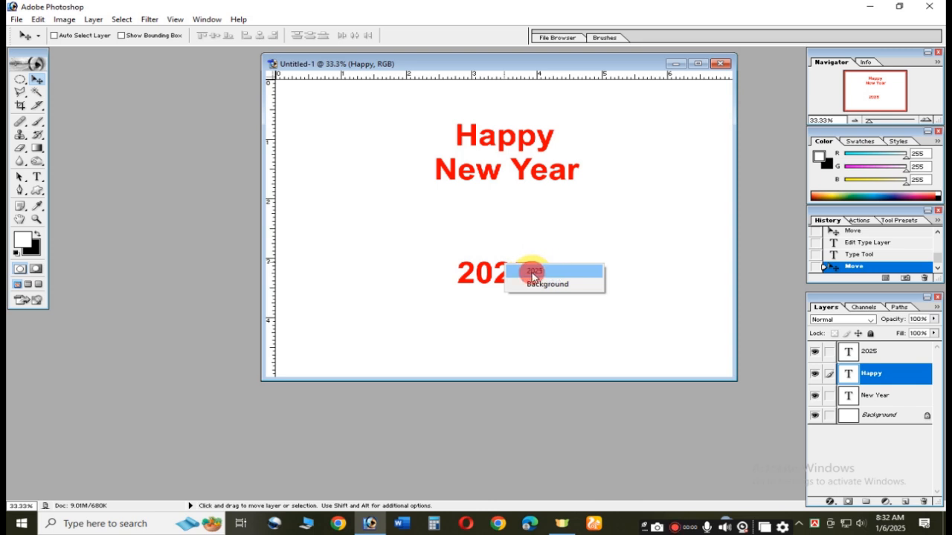
left_click_drag(525, 270, 525, 196)
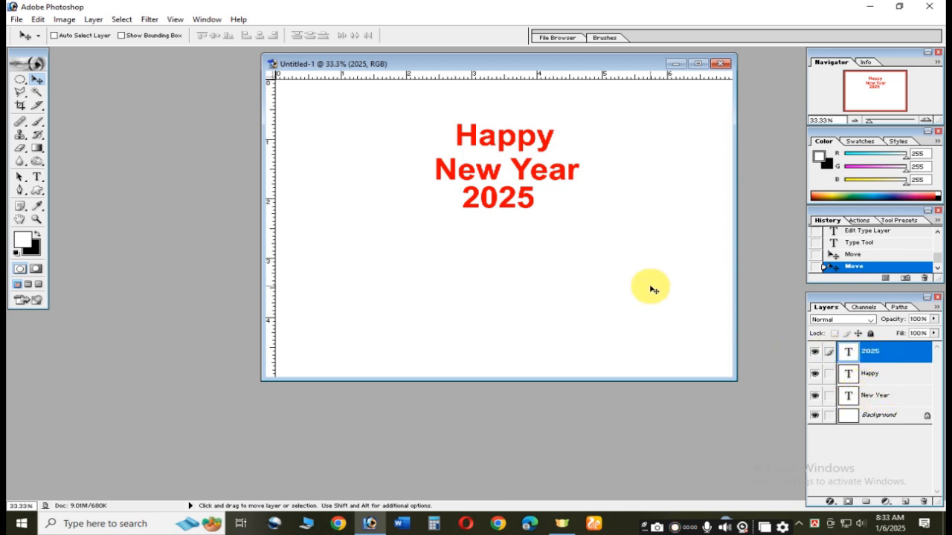
- Maximise the document window and link the Happy and New Year layers to the 2025 layer
left_click(698, 64)
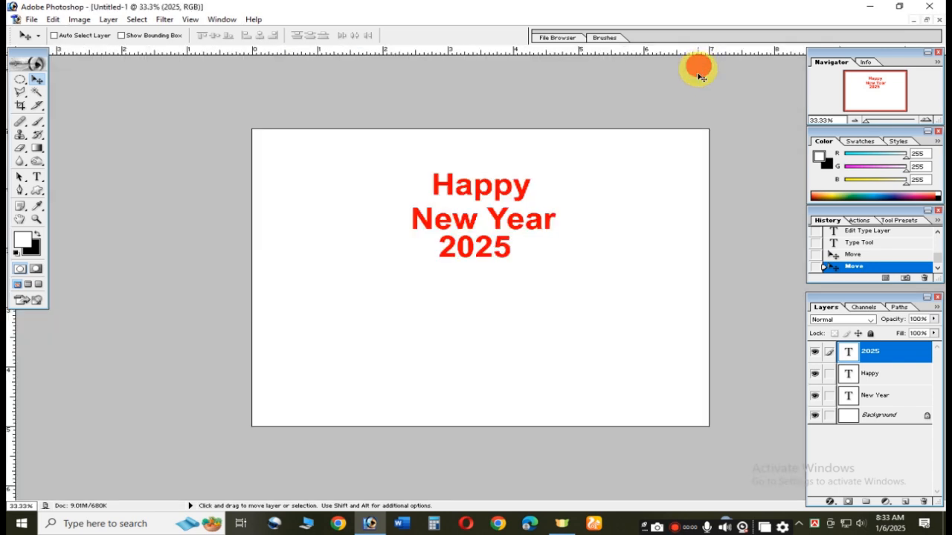
left_click(829, 375)
left_click(830, 396)
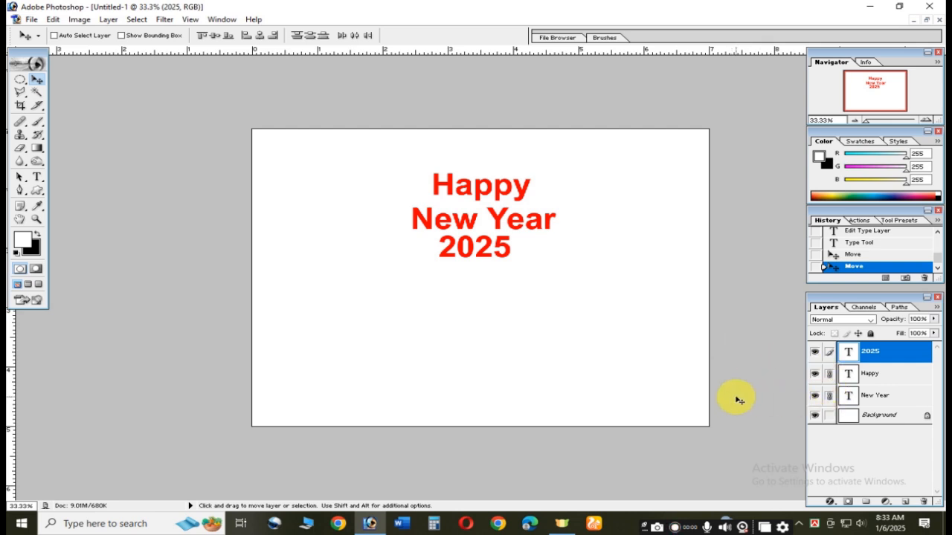
- Free-transform the linked text lines, scaling them proportionally to about 246% and moving them down to the canvas's middle
key("ctrl+t")
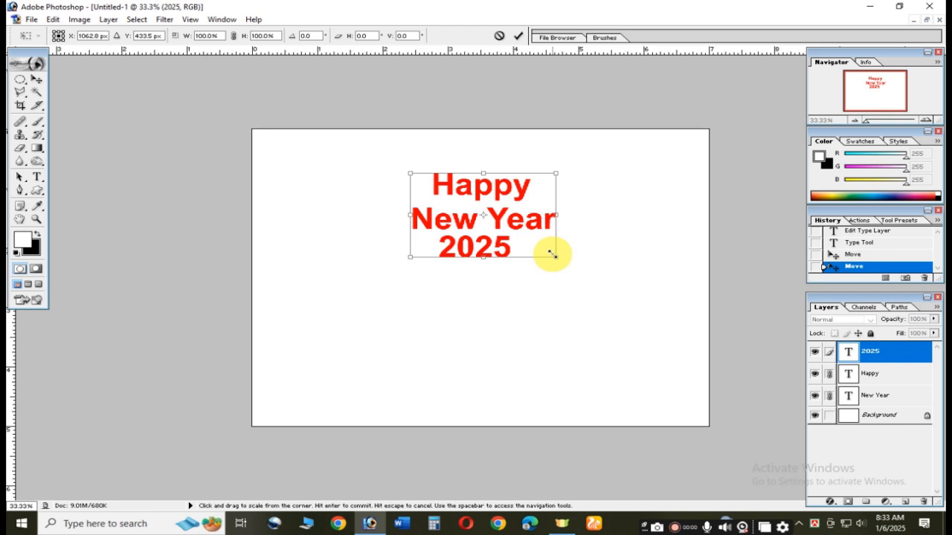
left_click_drag(552, 255, 617, 298)
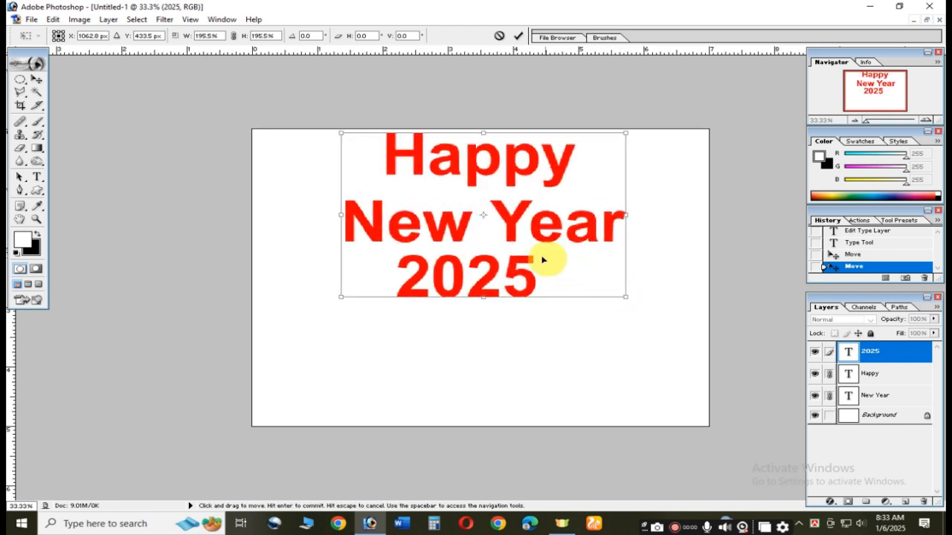
left_click_drag(503, 219, 506, 268)
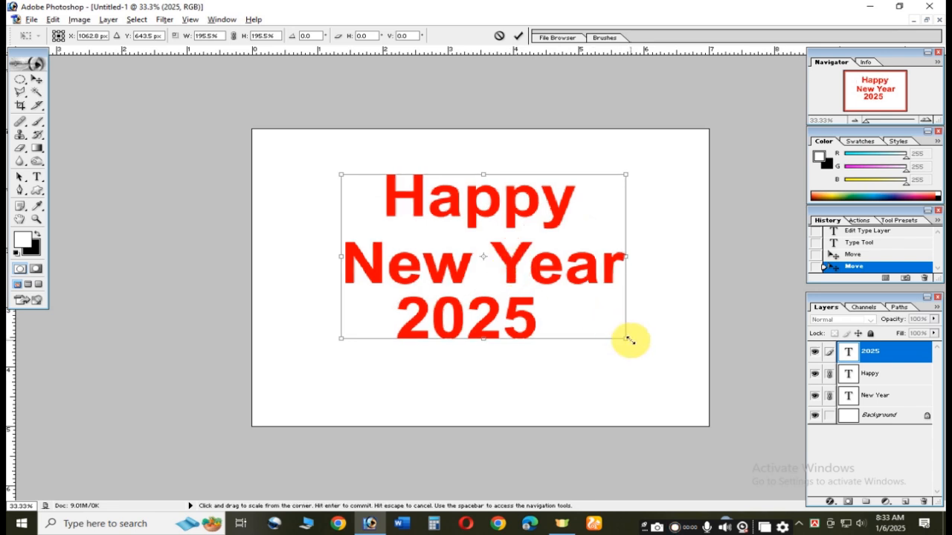
left_click_drag(626, 339, 662, 364)
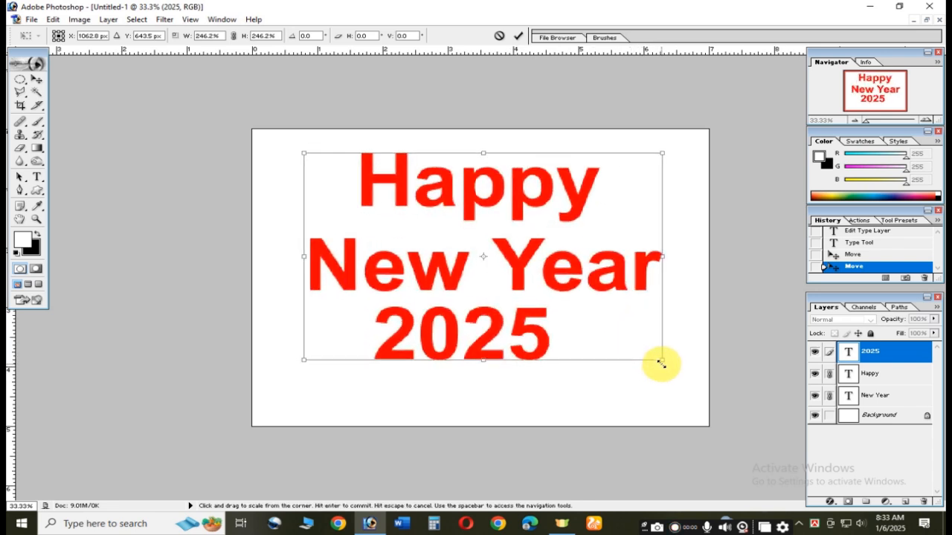
key("Return")
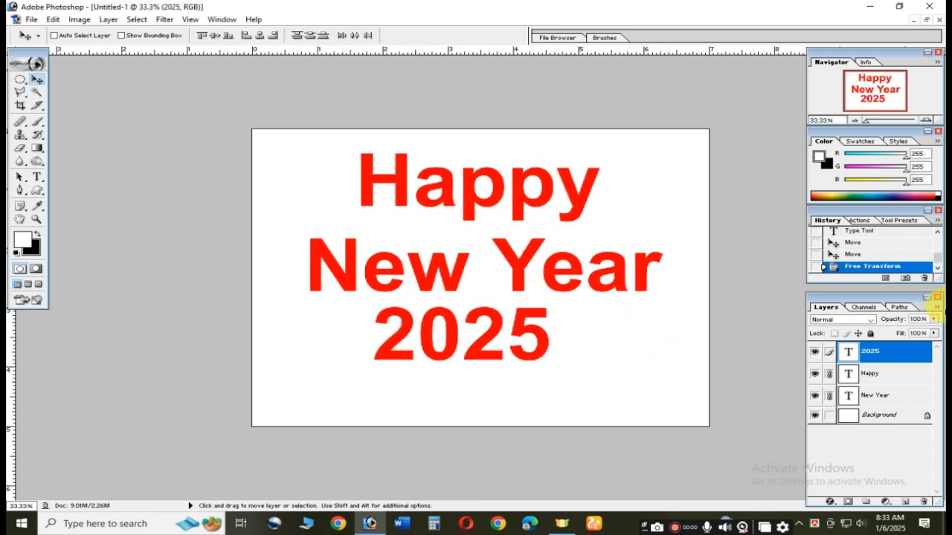
- Open the layer style settings of the 2025 layer and enable a Gradient Overlay
right_click(891, 352)
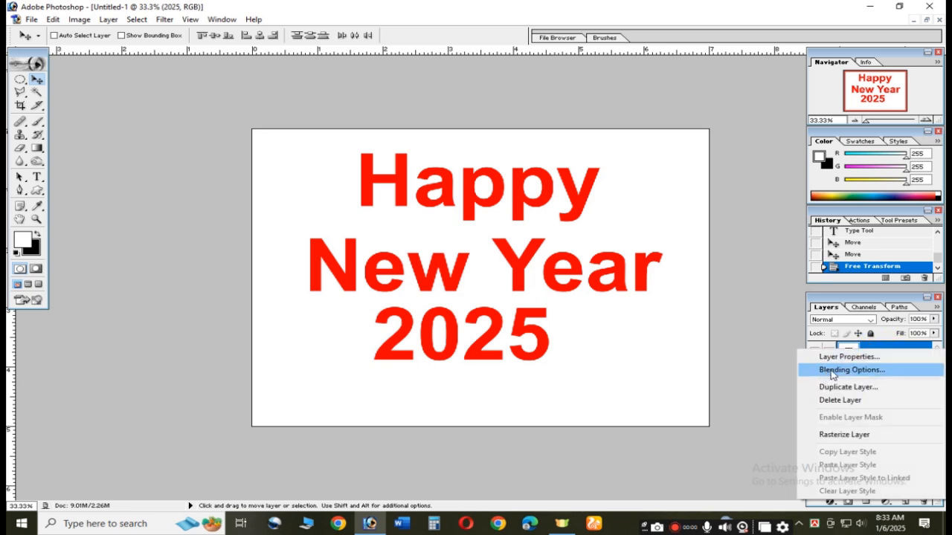
left_click(872, 372)
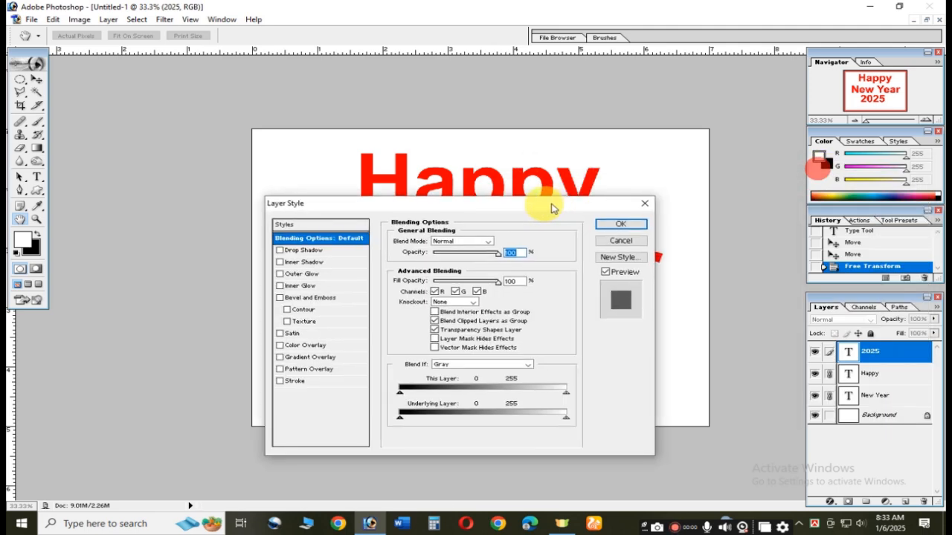
left_click_drag(822, 167, 890, 175)
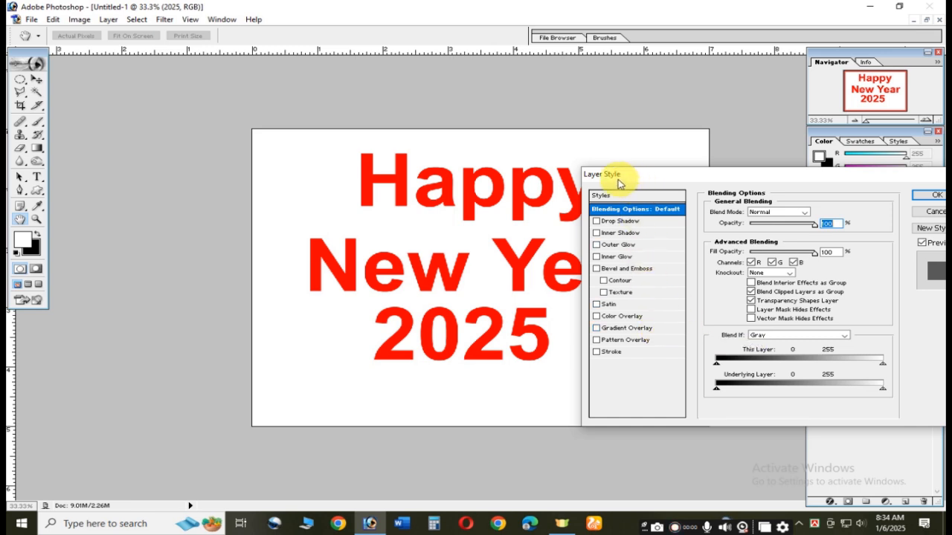
left_click(636, 329)
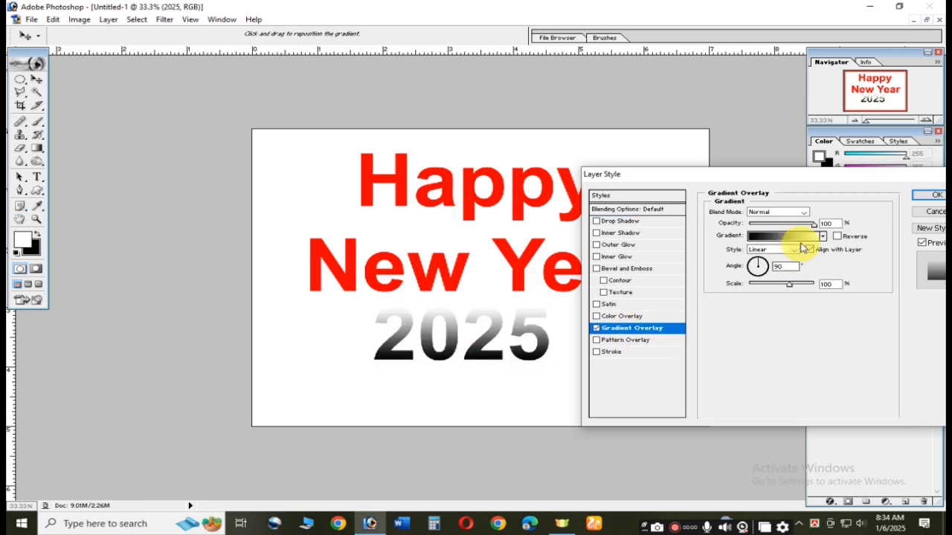
left_click(761, 236)
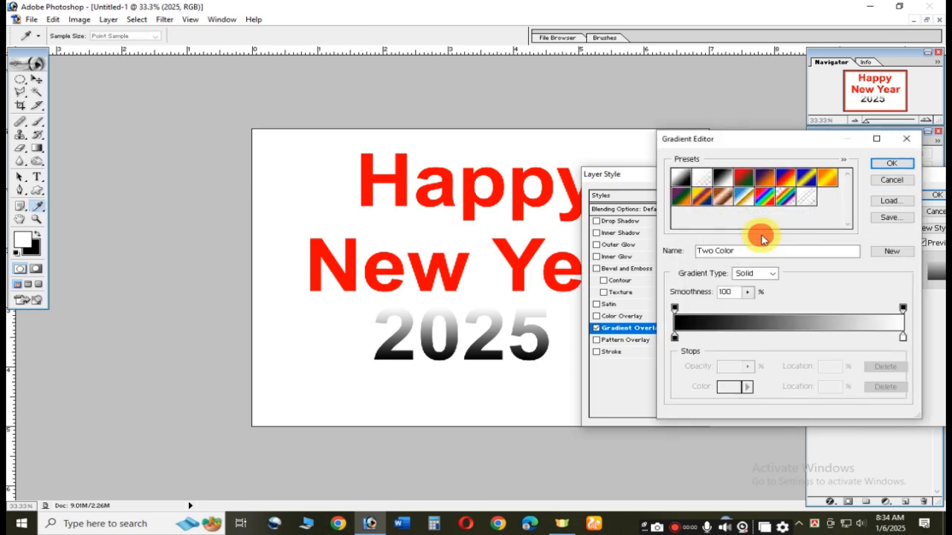
left_click(892, 183)
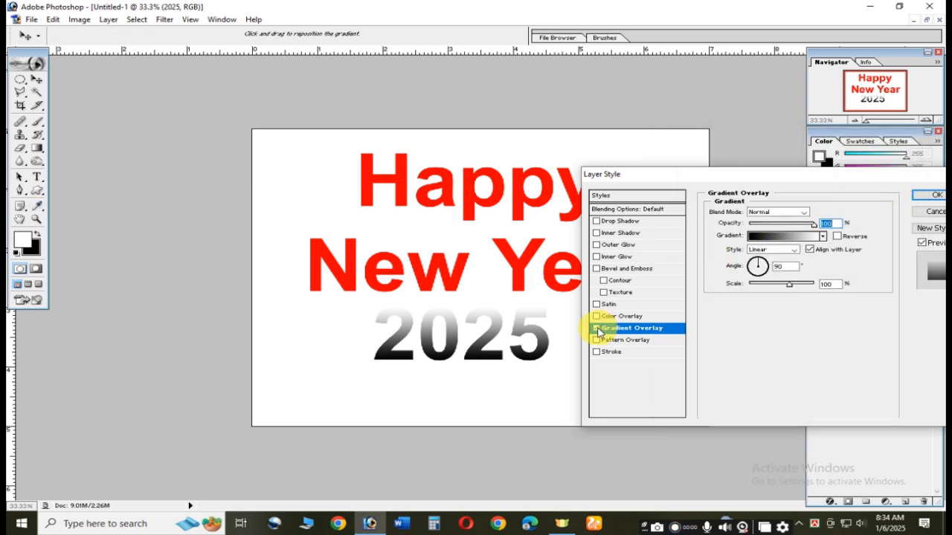
- Edit the overlay's gradient and set its starting colour stop to pure red, FF0000
left_click(794, 240)
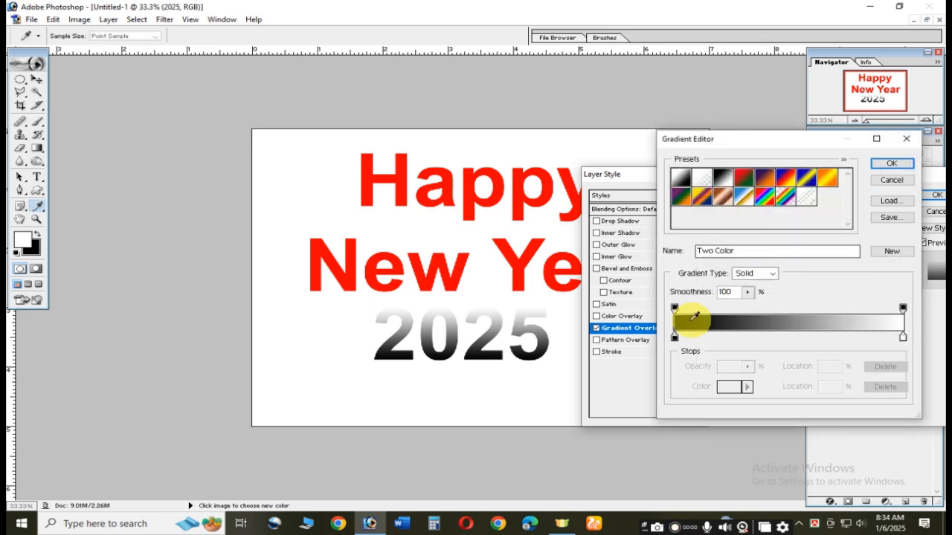
left_click(676, 339)
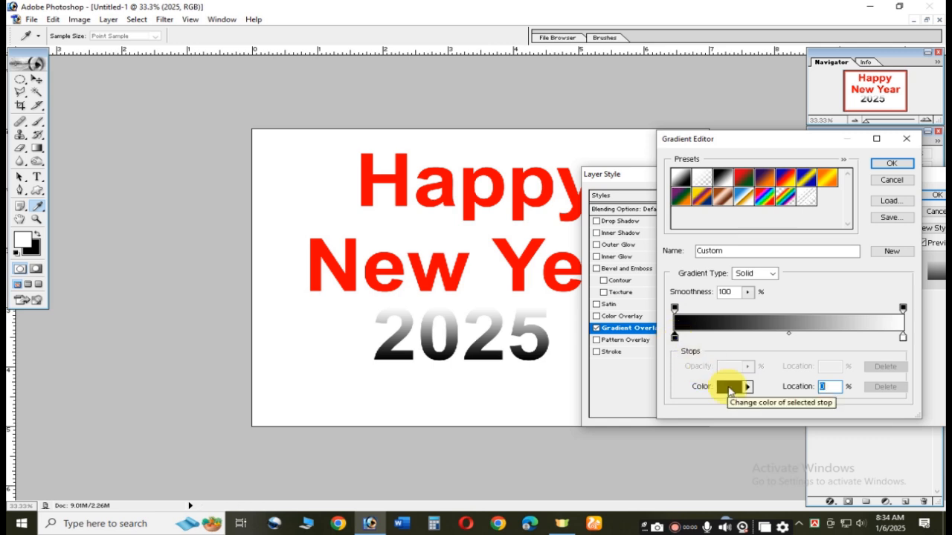
left_click(729, 387)
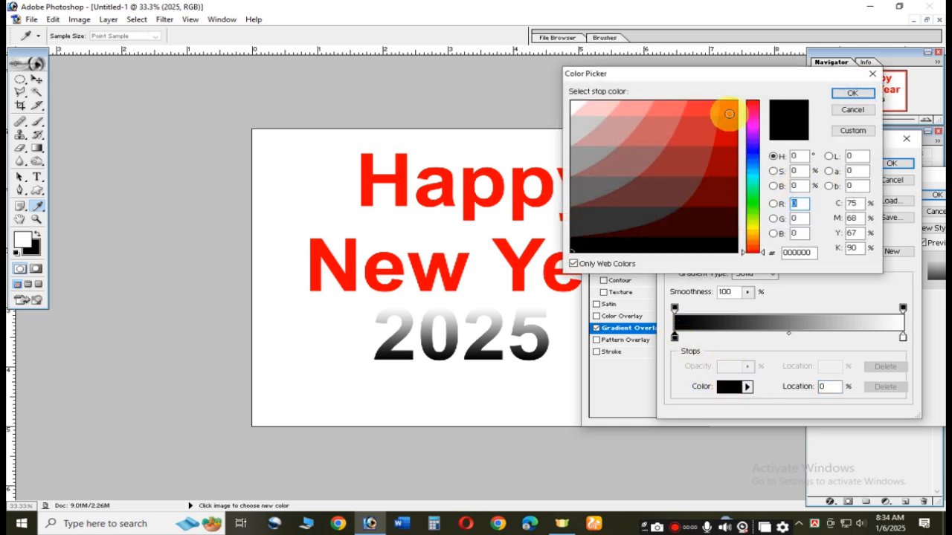
left_click(734, 104)
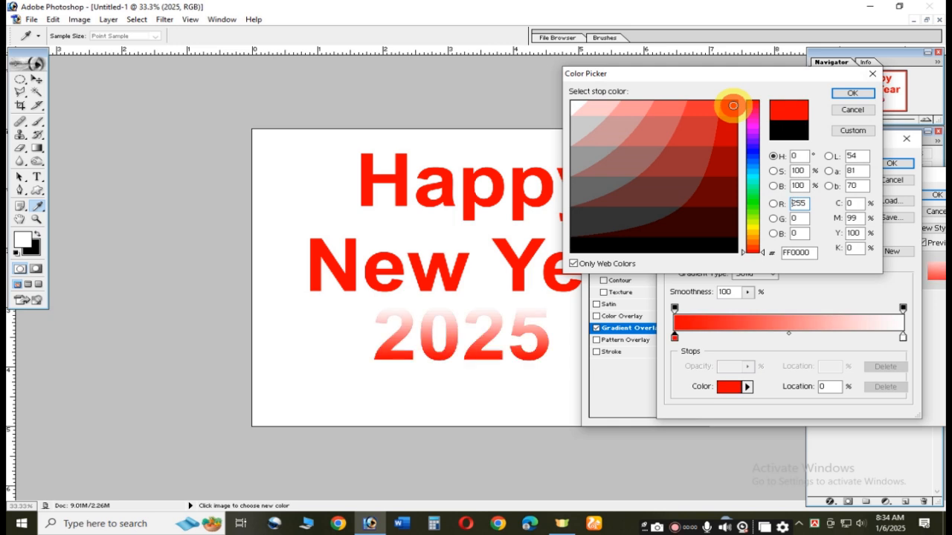
left_click(841, 93)
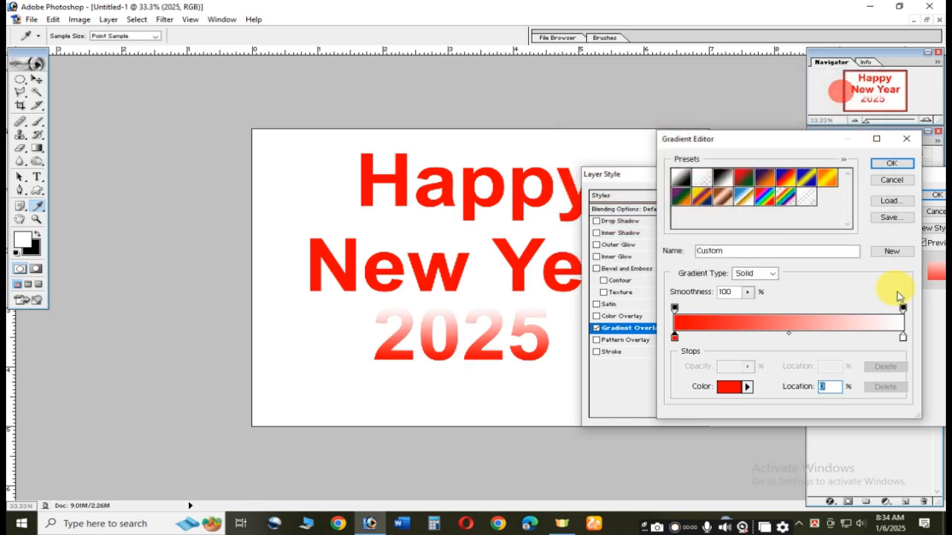
- Set the gradient's ending colour stop to pure blue, 0000FF
left_click(903, 338)
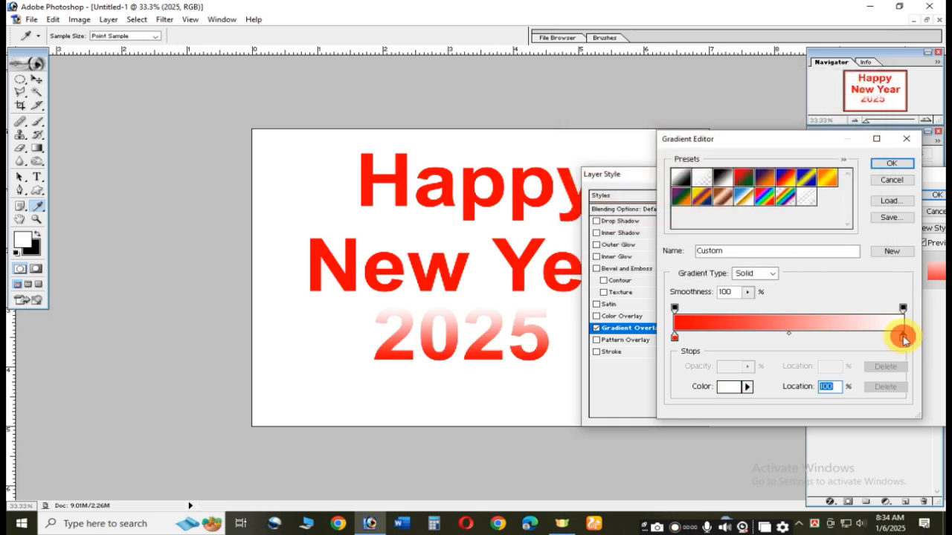
left_click(726, 388)
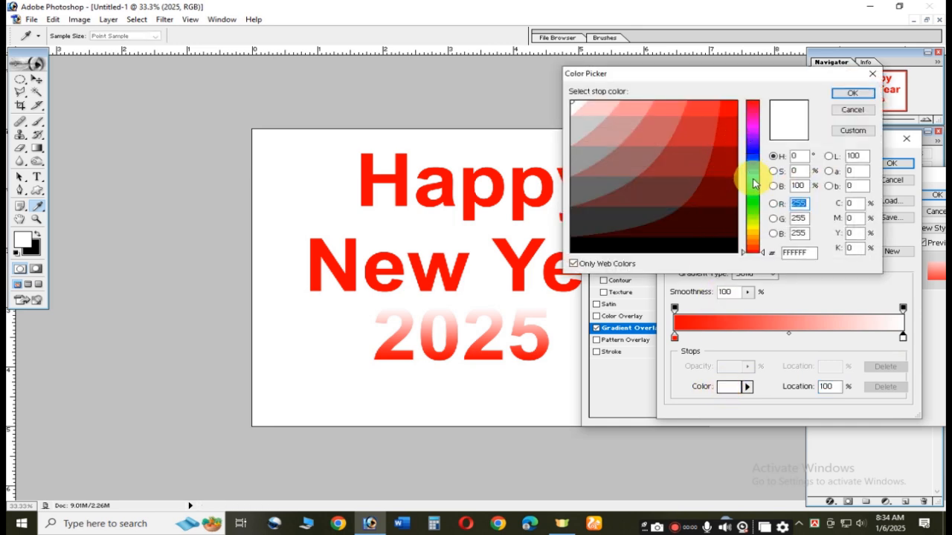
left_click(753, 188)
left_click(733, 104)
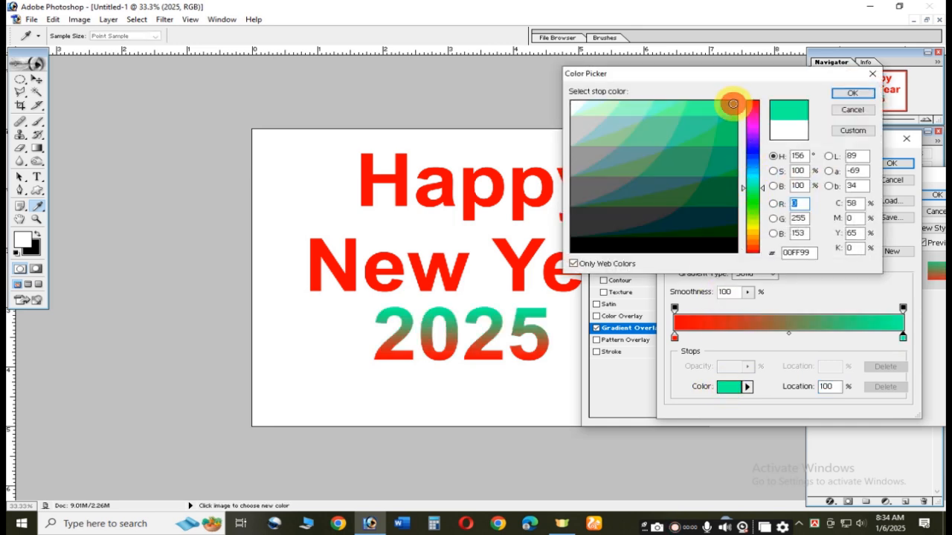
left_click(752, 154)
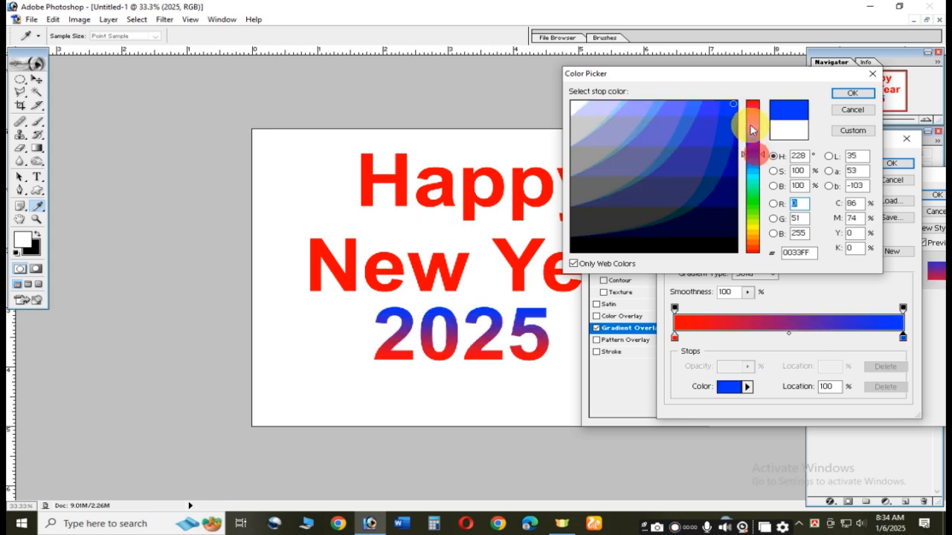
left_click(844, 94)
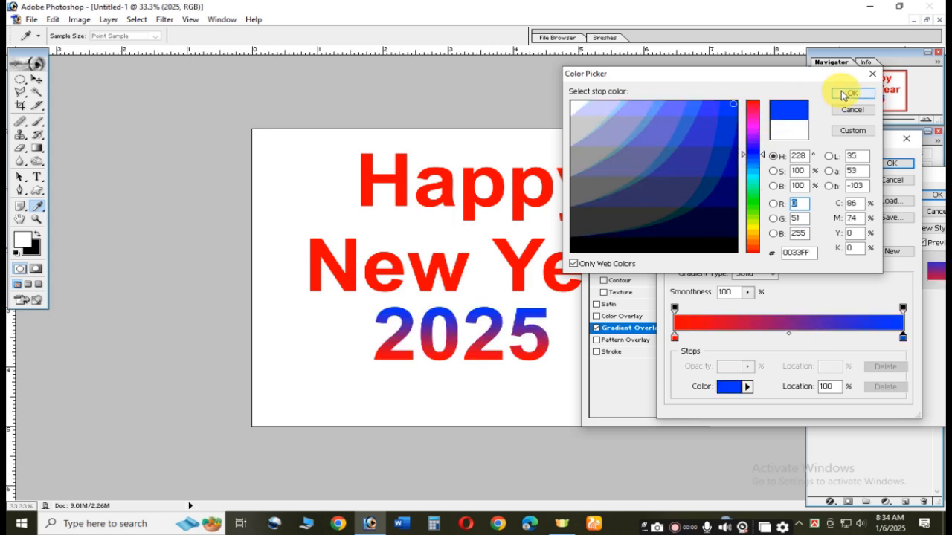
left_click(753, 227)
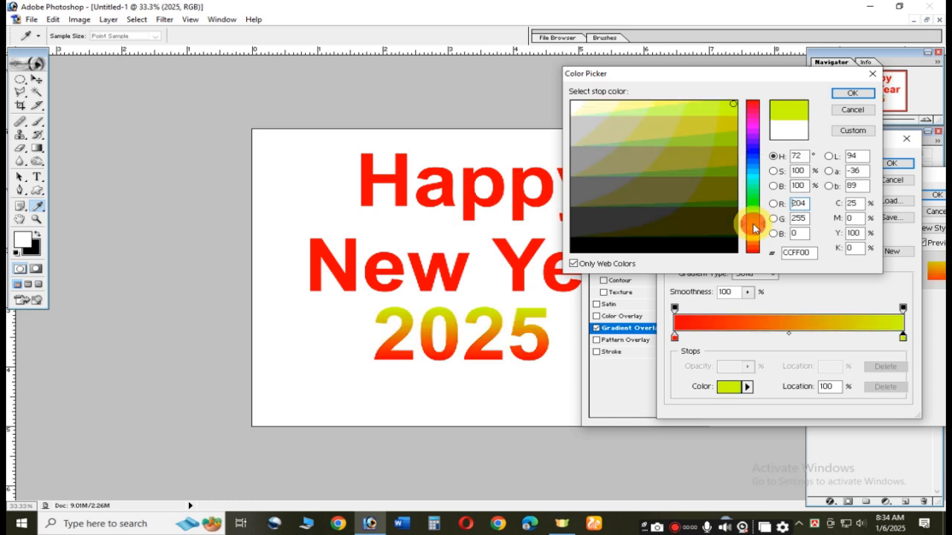
left_click(756, 154)
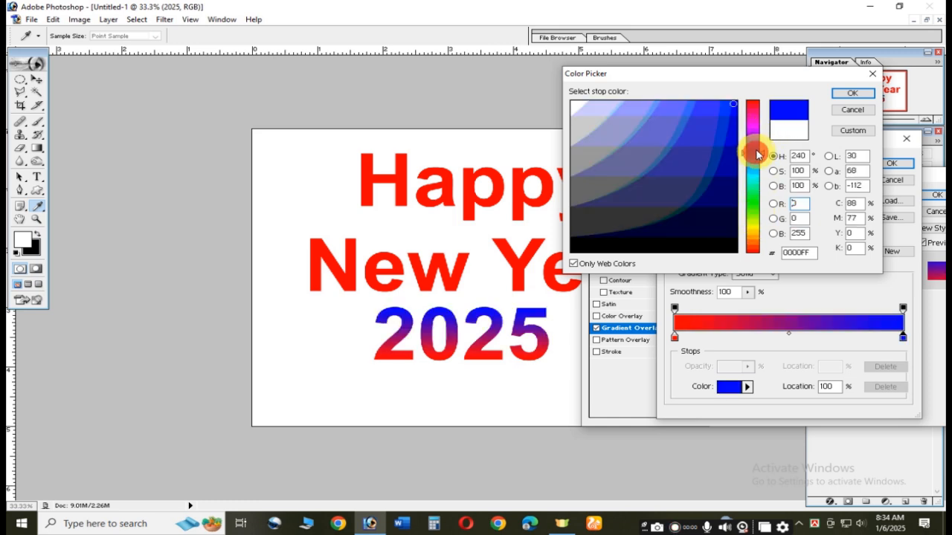
left_click(851, 93)
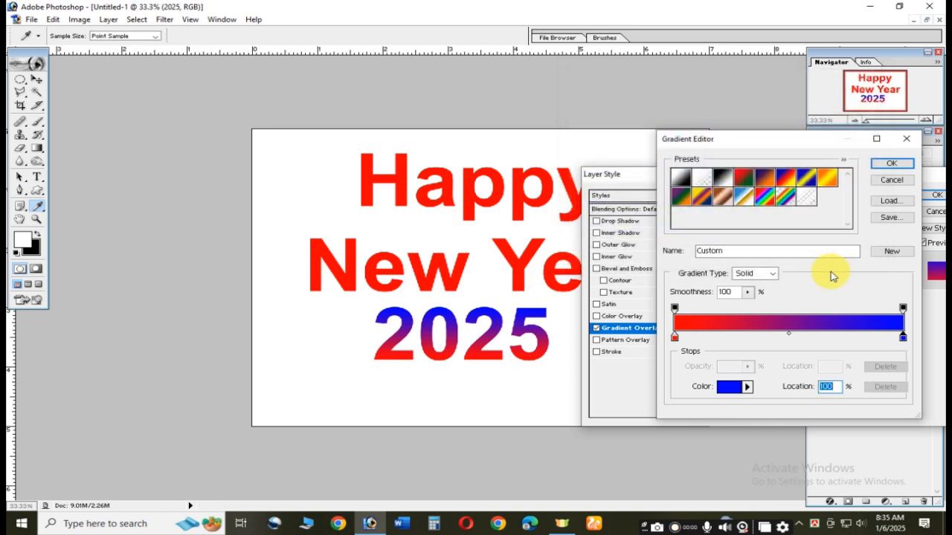
- Try the Chrome and Orange, Yellow, Orange gradient presets and apply the Copper preset to the 2025 overlay
left_click(745, 196)
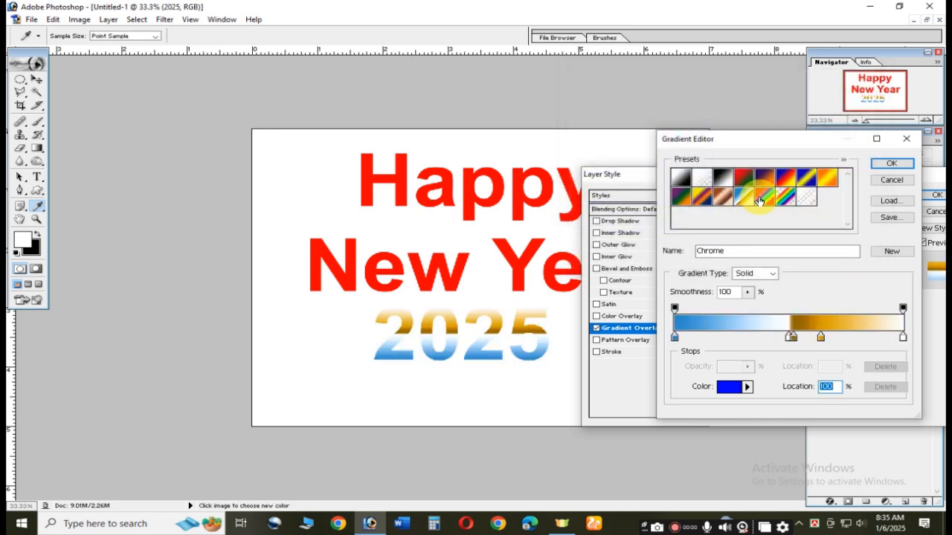
left_click(725, 197)
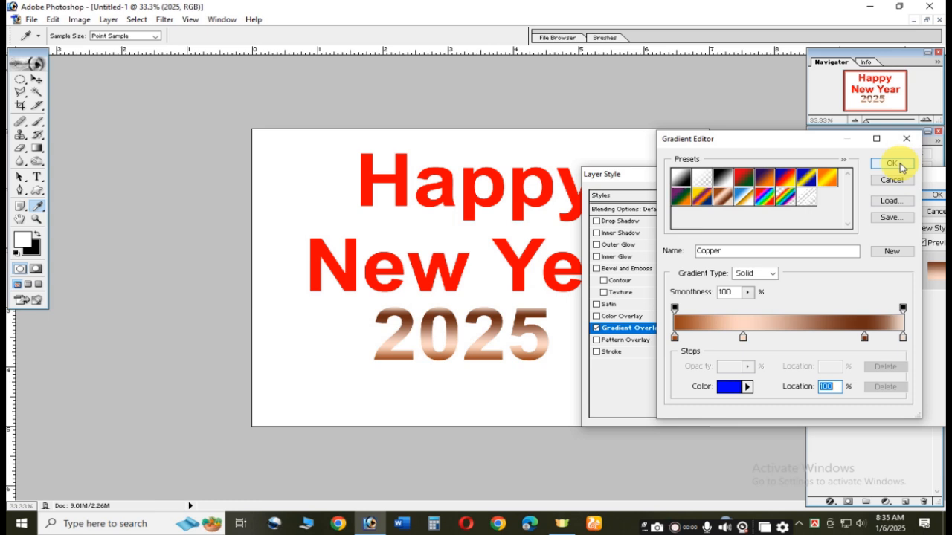
left_click(825, 177)
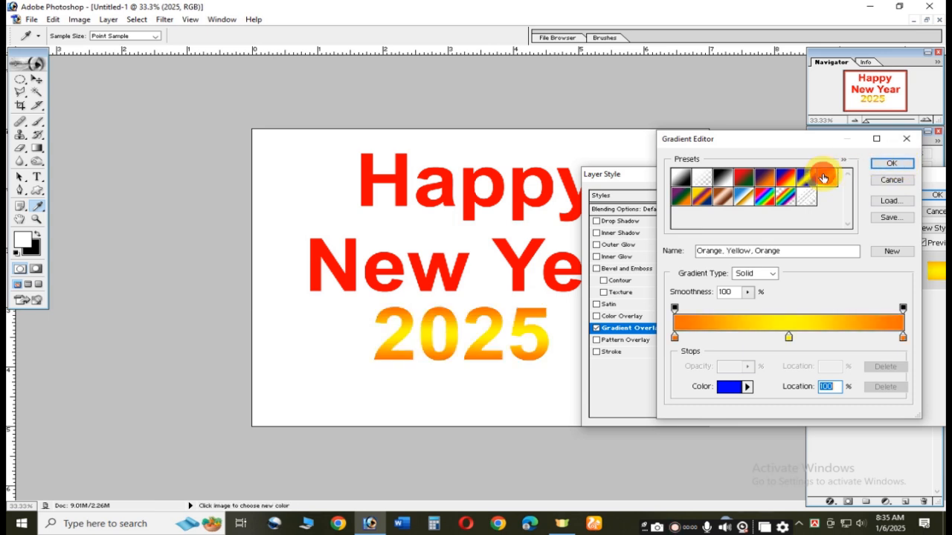
left_click(721, 196)
left_click(886, 165)
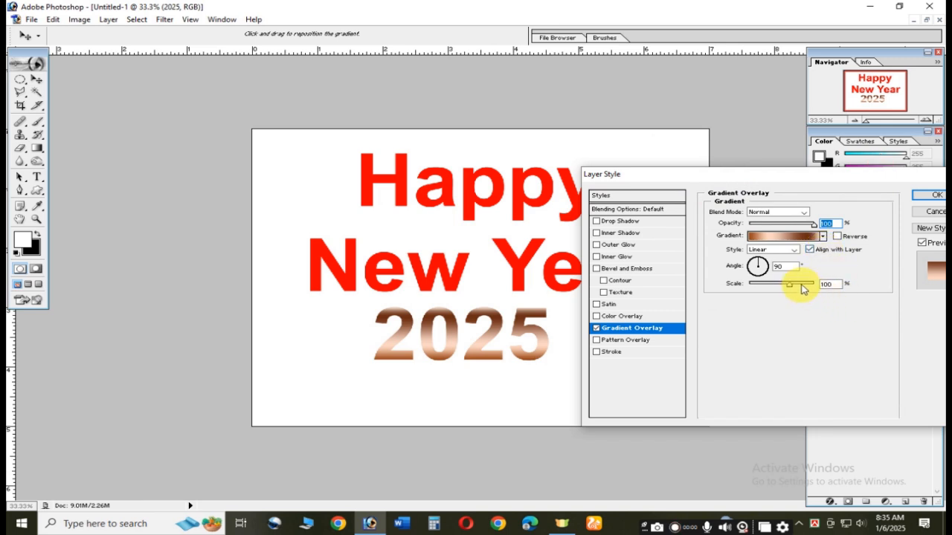
- Set the gradient overlay's scale to 93% and tilt its angle slightly off vertical
mouse_move(789, 286)
left_mouse_down()
mouse_move(777, 288)
mouse_move(787, 285)
left_mouse_up()
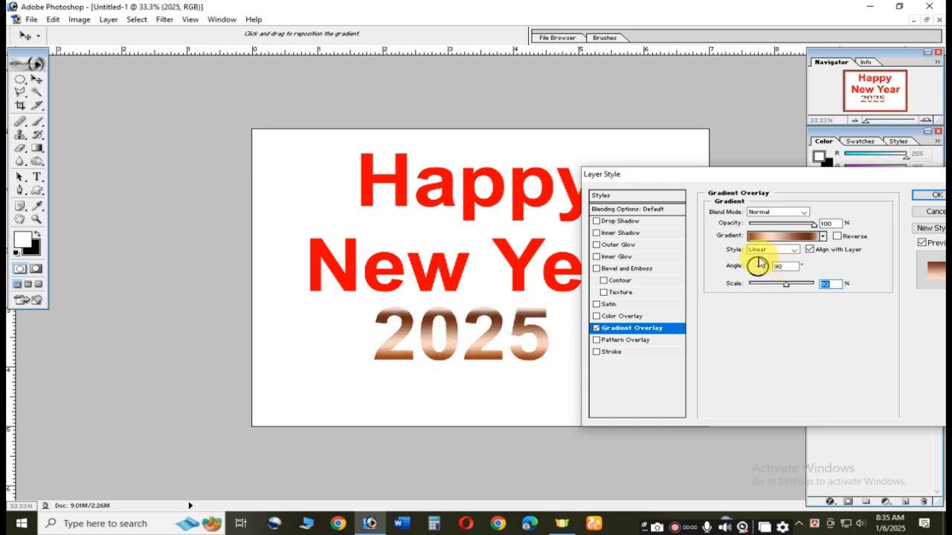
mouse_move(759, 263)
left_mouse_down()
mouse_move(771, 270)
mouse_move(761, 268)
left_mouse_up()
left_click_drag(753, 265, 758, 264)
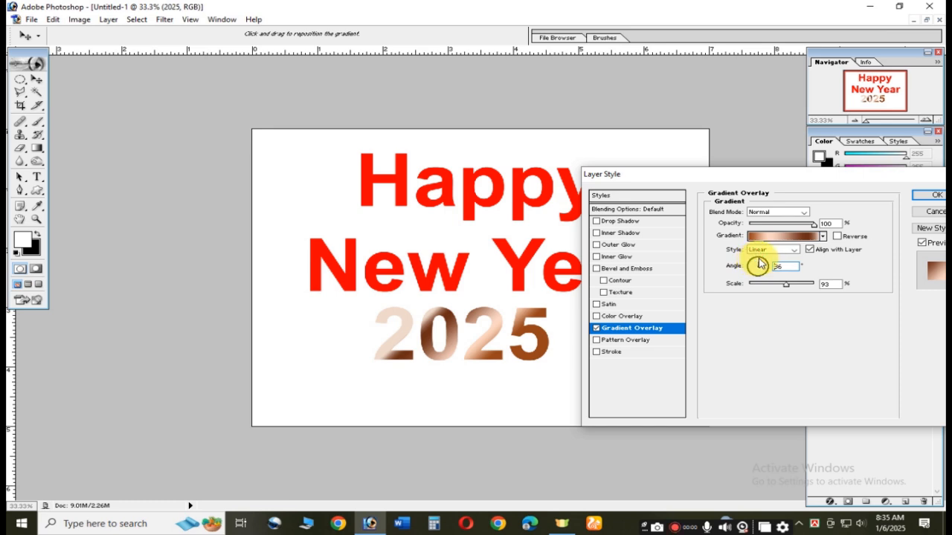
left_click(758, 264)
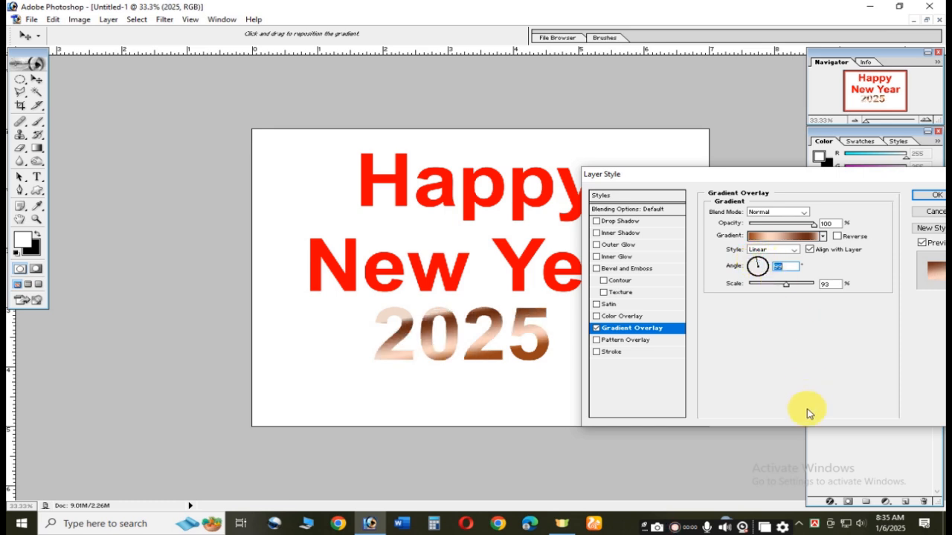
- Enable Bevel and Emboss with 1000% depth, 32 px size, 7 px soften, 92% highlight opacity and about 46% shadow opacity
left_click(639, 271)
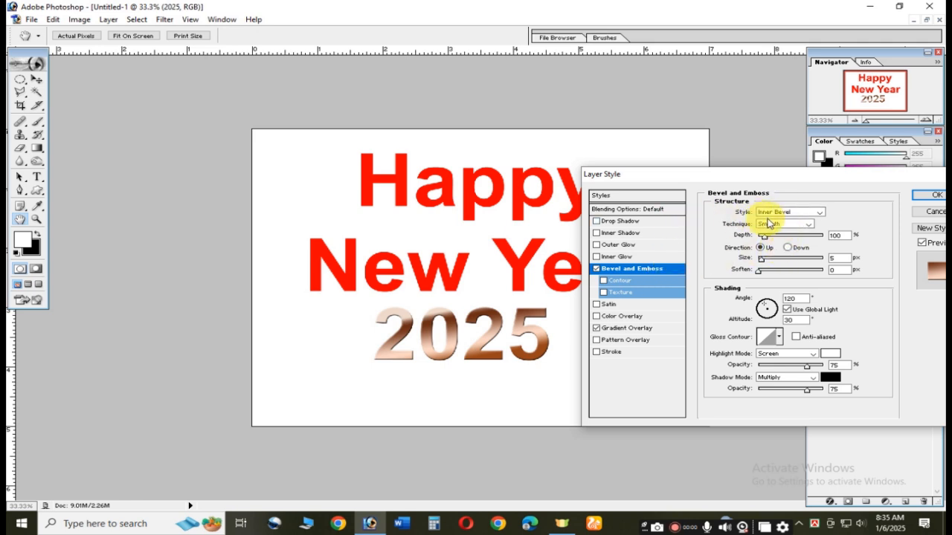
left_click_drag(765, 239, 822, 238)
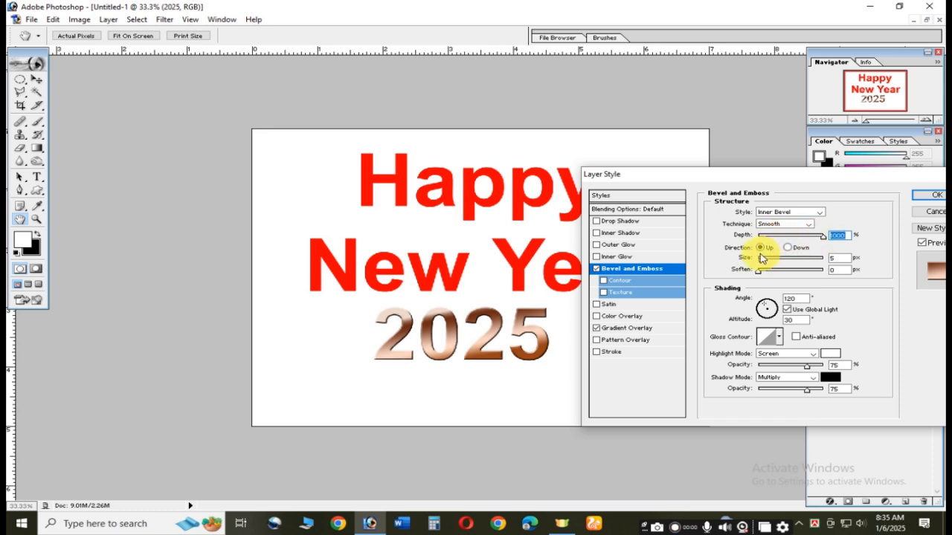
left_click_drag(766, 264, 789, 278)
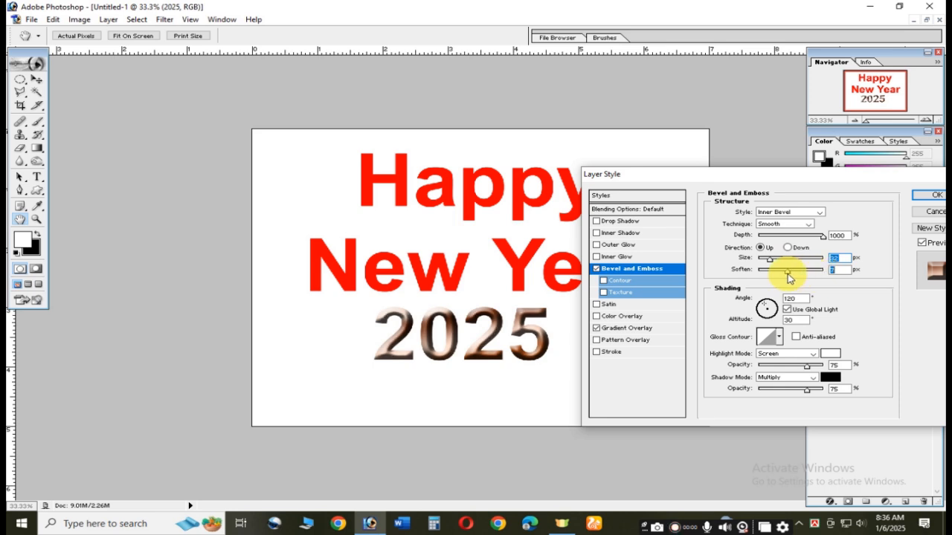
mouse_move(807, 368)
left_mouse_down()
mouse_move(827, 369)
mouse_move(816, 366)
mouse_move(810, 385)
mouse_move(827, 395)
mouse_move(782, 398)
mouse_move(790, 400)
left_mouse_up()
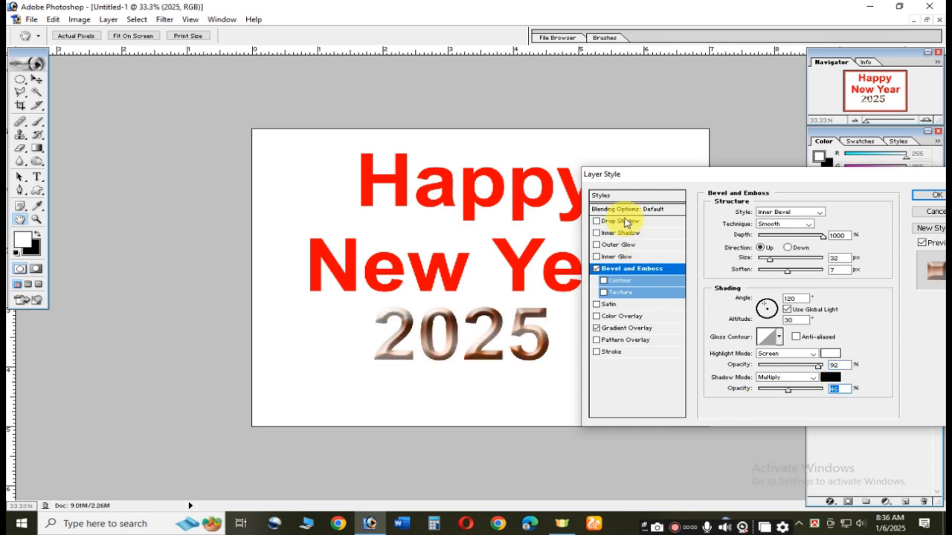
- Add a Drop Shadow to the 2025 layer with 21 px distance, 100% spread and 18 px size
left_click(596, 221)
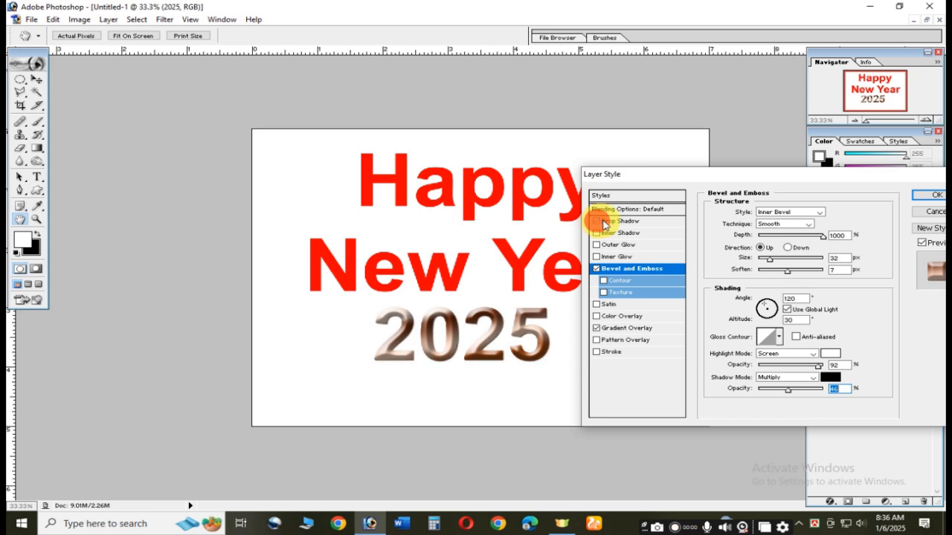
left_click(594, 221)
left_click(621, 221)
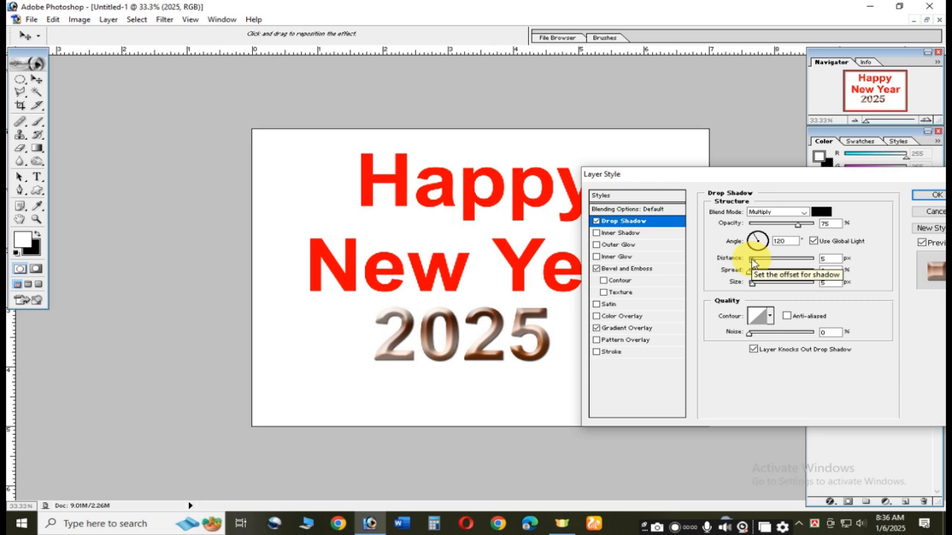
mouse_move(753, 263)
left_mouse_down()
mouse_move(808, 260)
mouse_move(769, 265)
left_mouse_up()
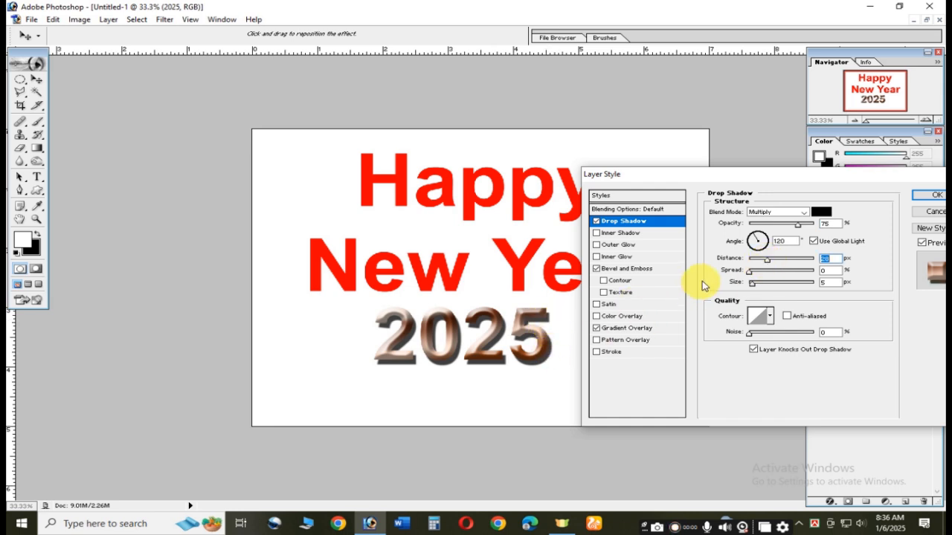
left_click_drag(768, 265, 813, 272)
left_click_drag(759, 287, 759, 290)
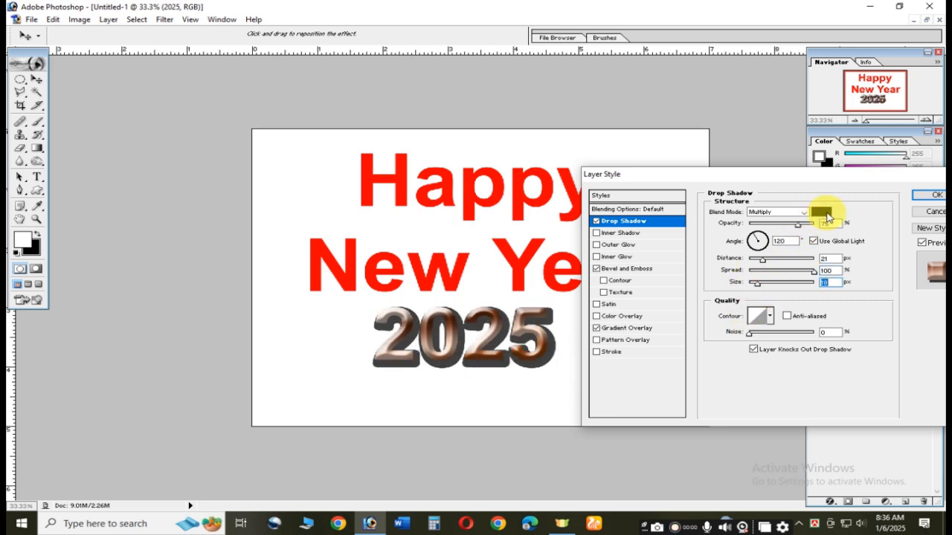
- Try several red shades for the drop shadow and set its colour to pure red, FF0000
left_click(823, 214)
left_click_drag(707, 138, 725, 112)
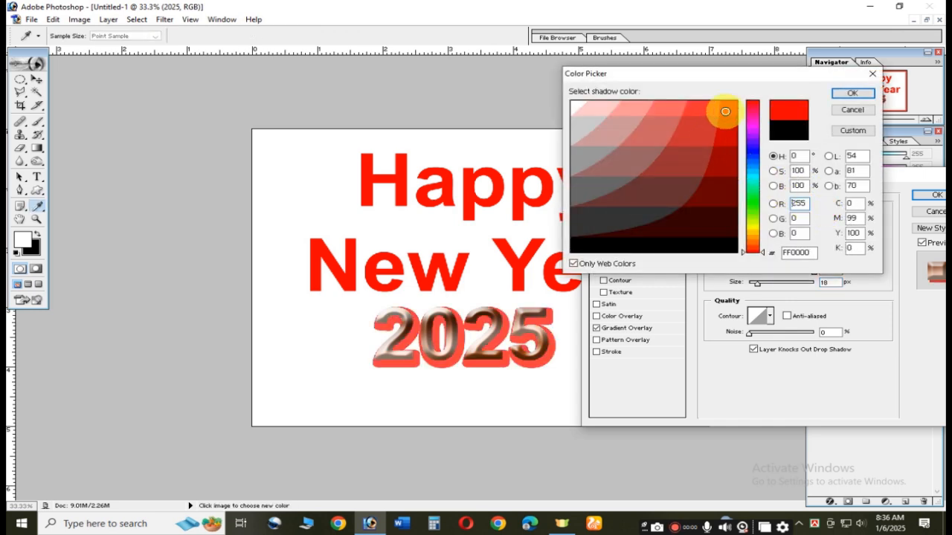
left_click(701, 110)
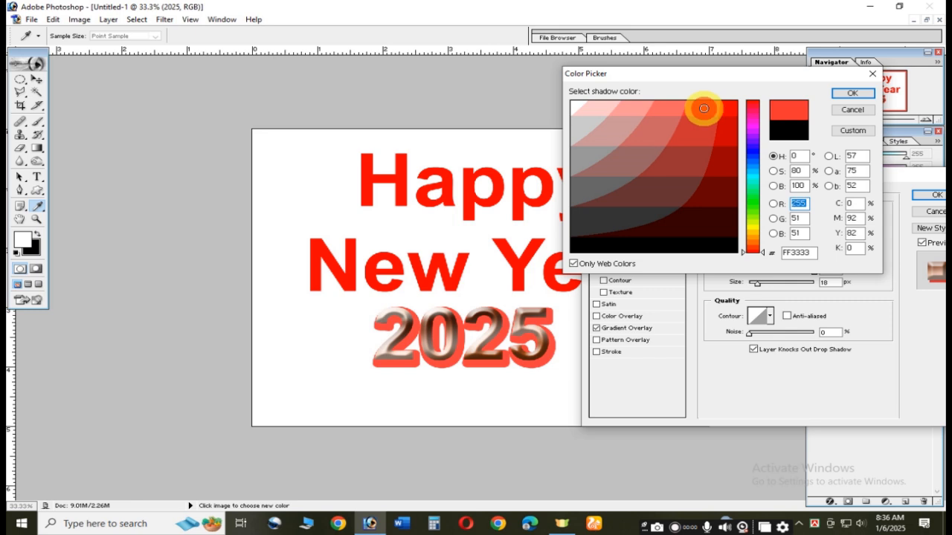
left_click(675, 110)
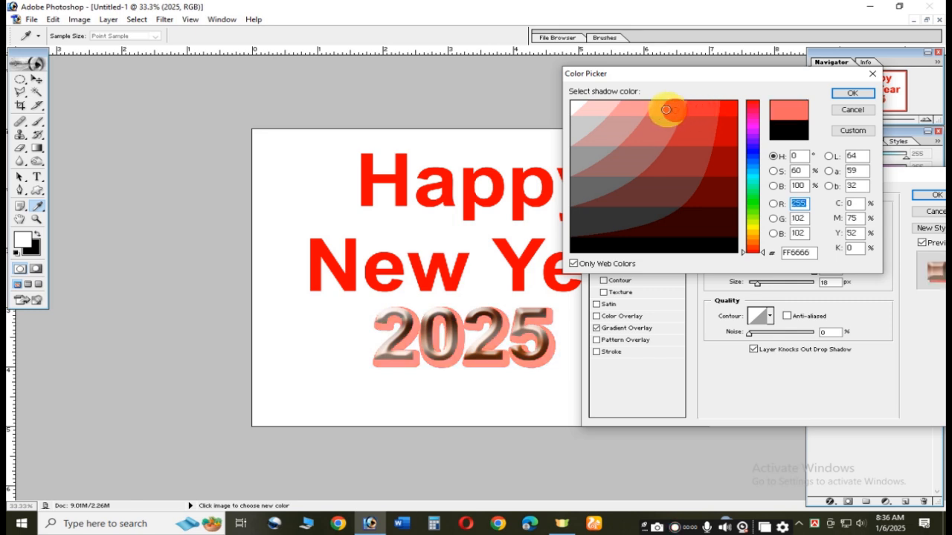
left_click(641, 109)
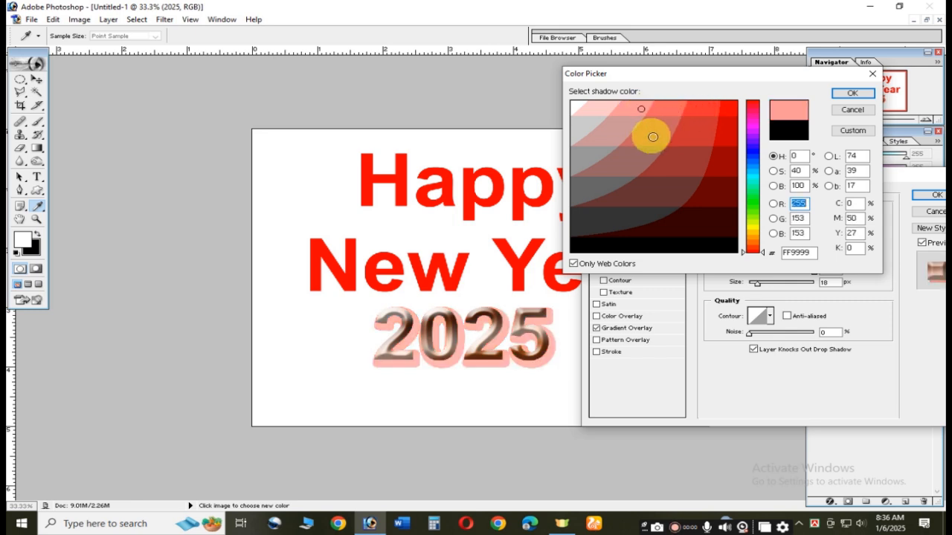
left_click(691, 144)
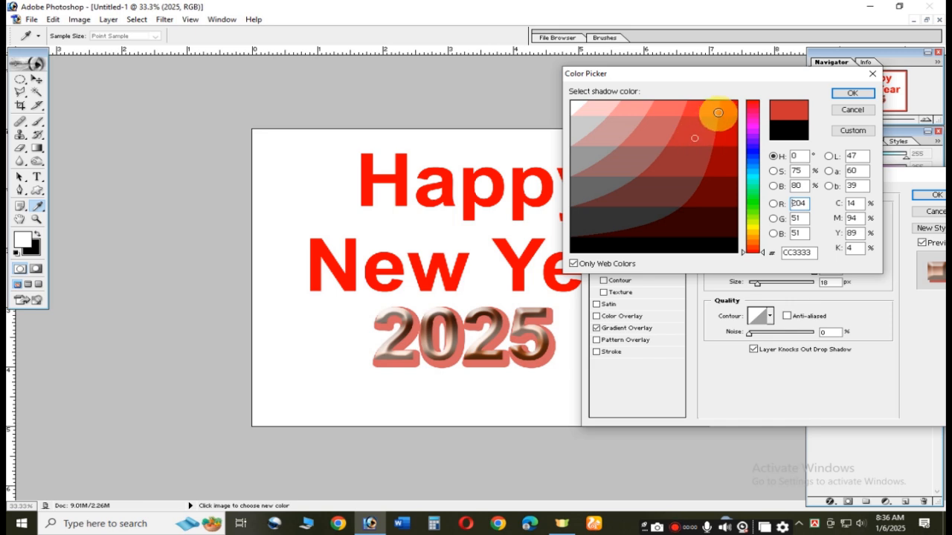
left_click(725, 106)
left_click(852, 93)
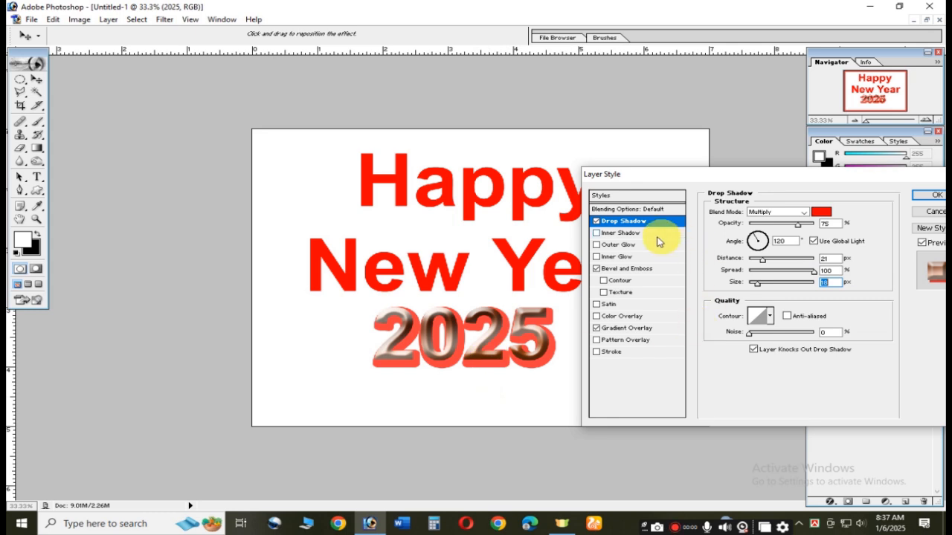
- Enable an Inner Shadow with default settings and an Outer Glow with noise of about 93%
left_click(604, 235)
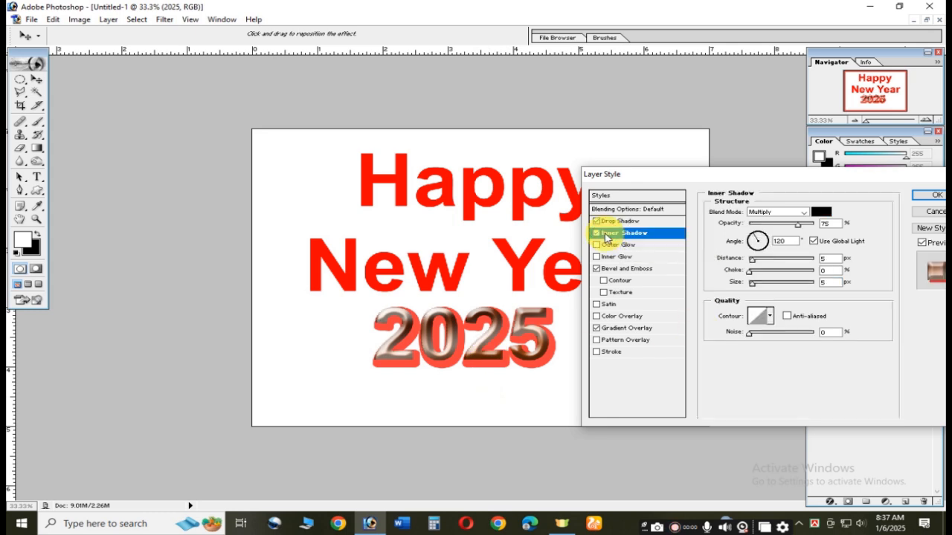
left_click(610, 246)
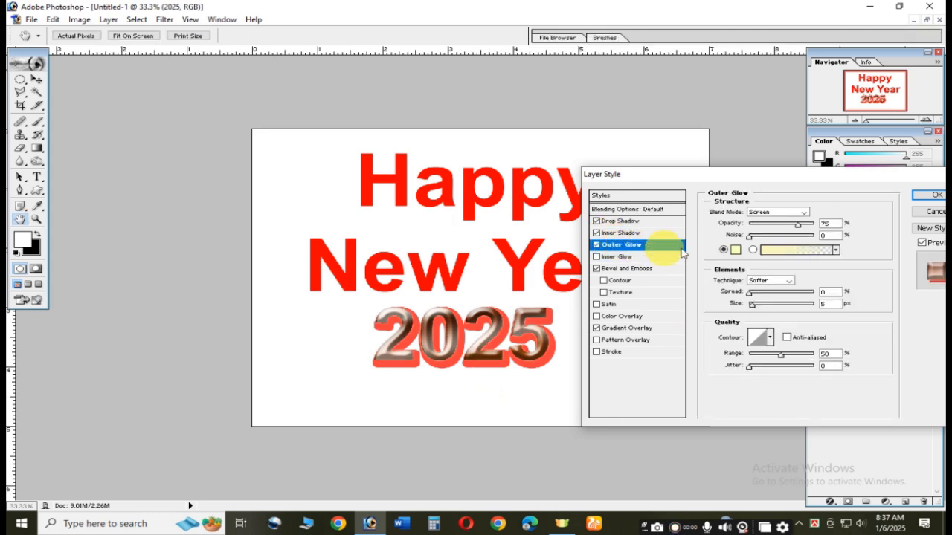
left_click_drag(751, 235, 812, 242)
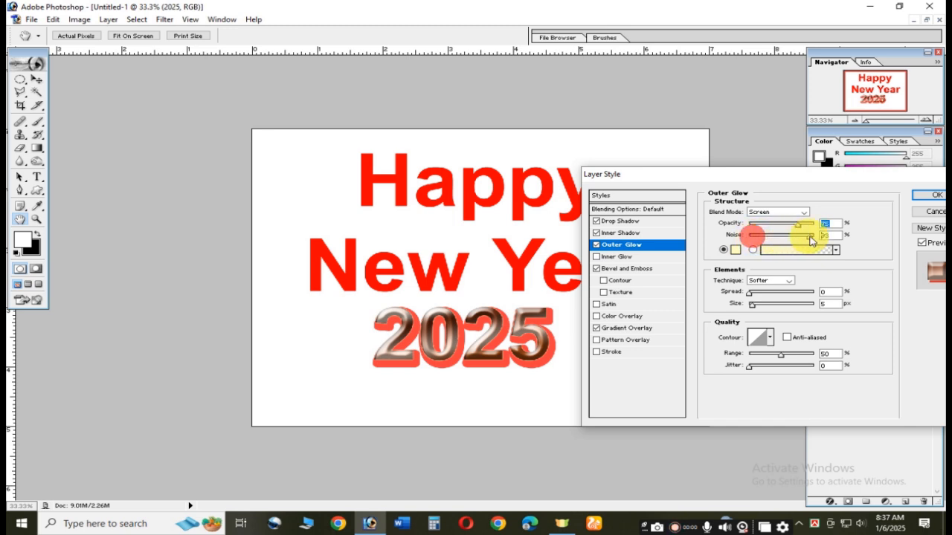
- Enable an Inner Glow with 100% noise and apply a Texture to the bevel
left_click(622, 257)
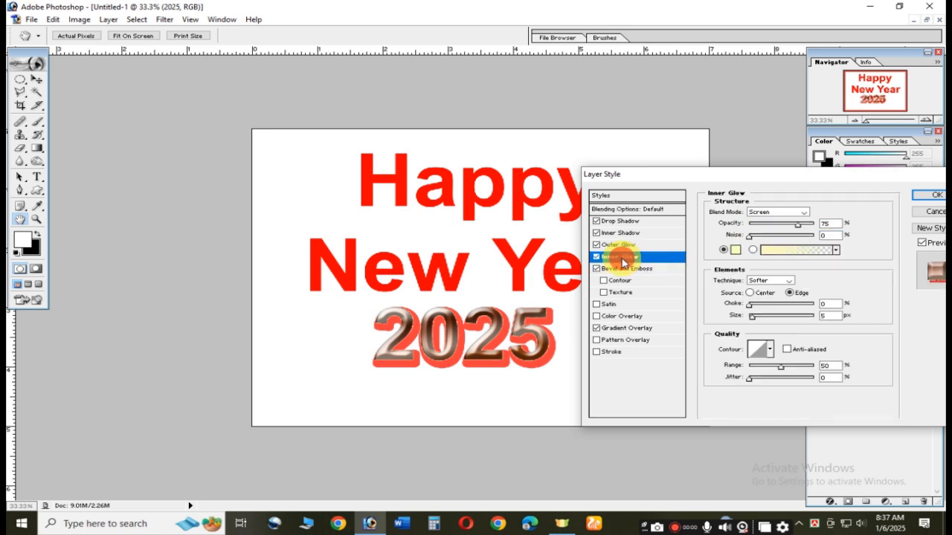
left_click_drag(751, 236, 818, 232)
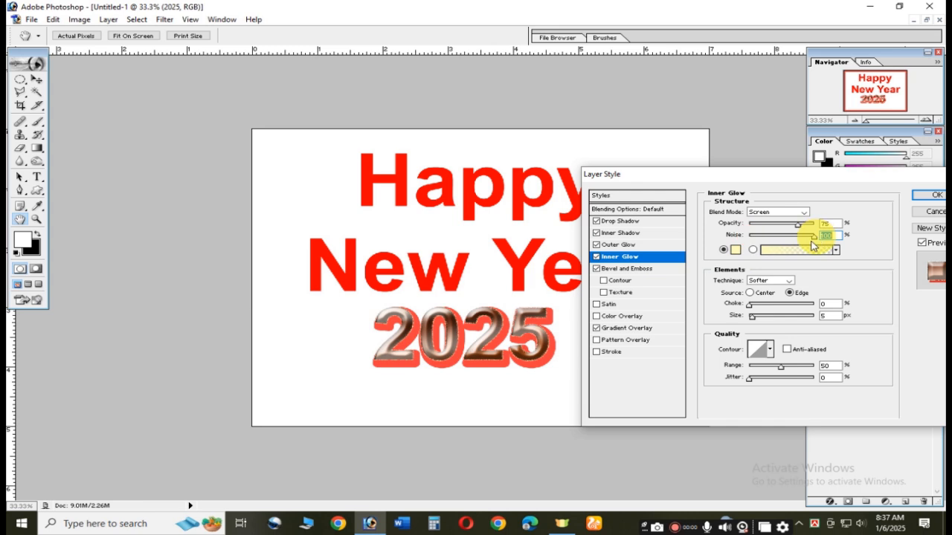
left_click(614, 294)
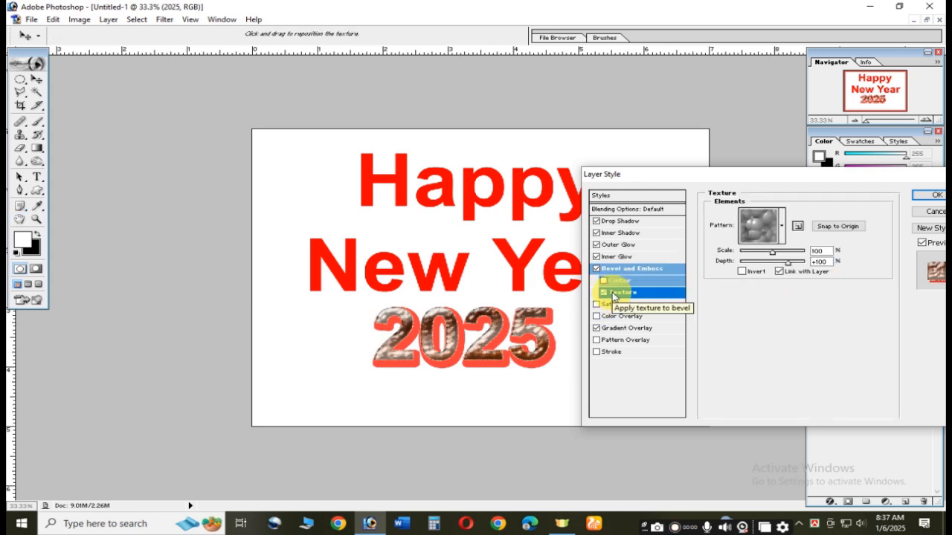
- Add a Contour to the 2025 layer's bevel and a Satin effect with 18 px distance and a much larger size
left_click(604, 282)
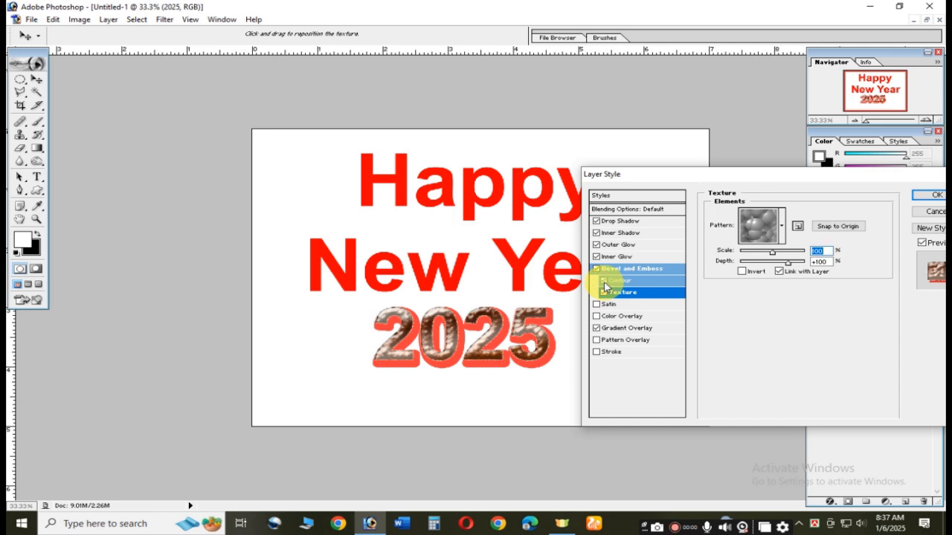
left_click(608, 305)
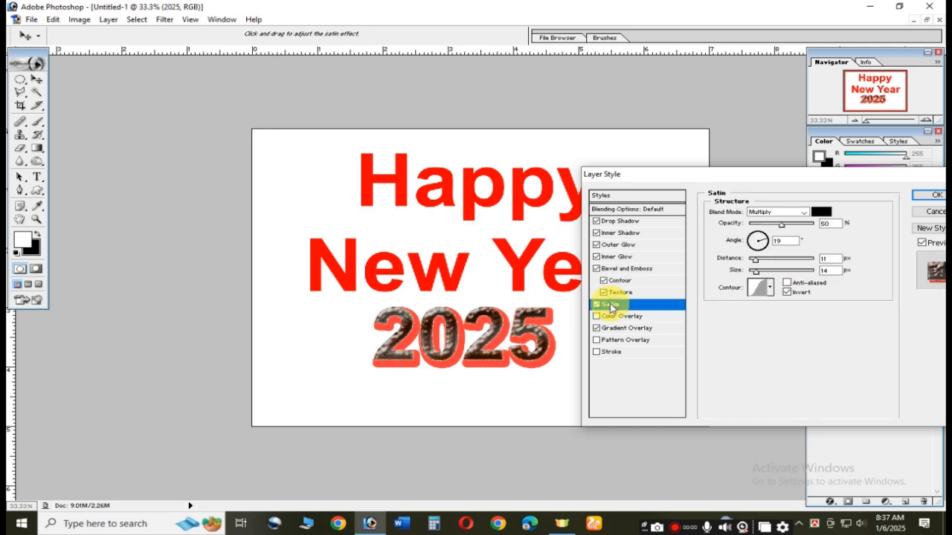
left_click_drag(756, 259, 790, 273)
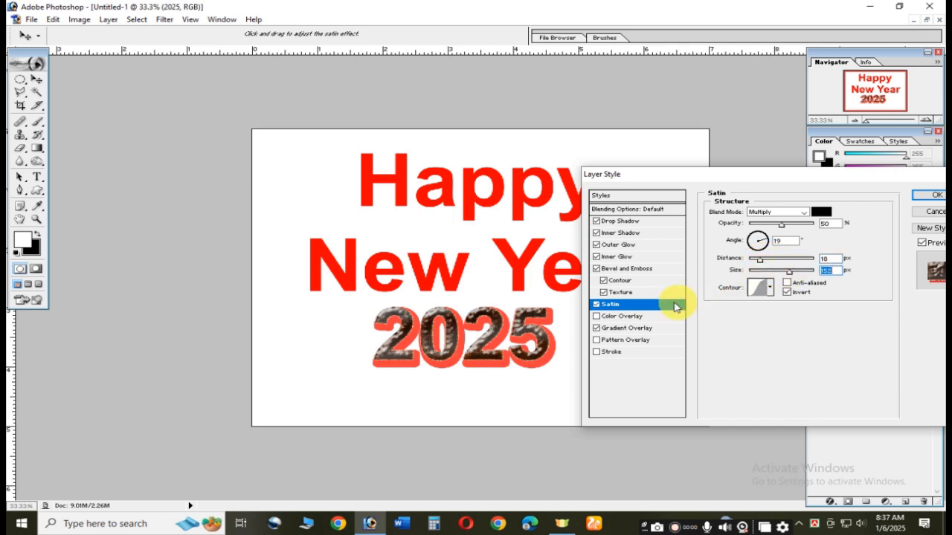
- Enable a Pattern Overlay with default settings on the 2025 layer, and try a red Color Overlay before switching it off
left_click(631, 321)
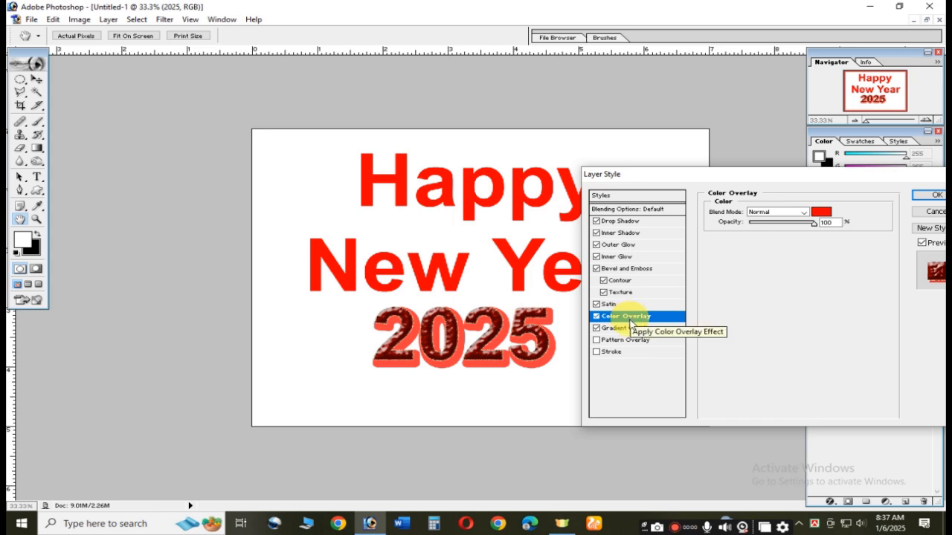
left_click(623, 342)
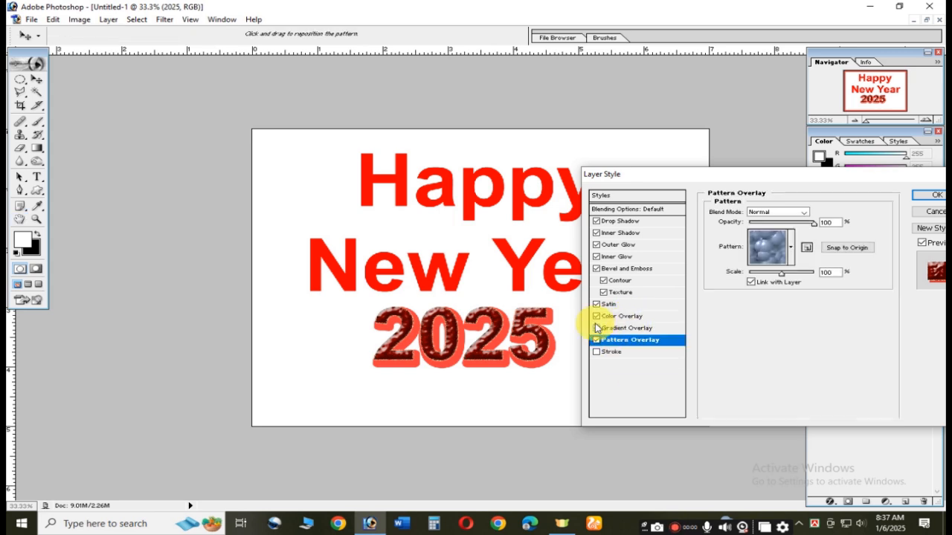
left_click(617, 316)
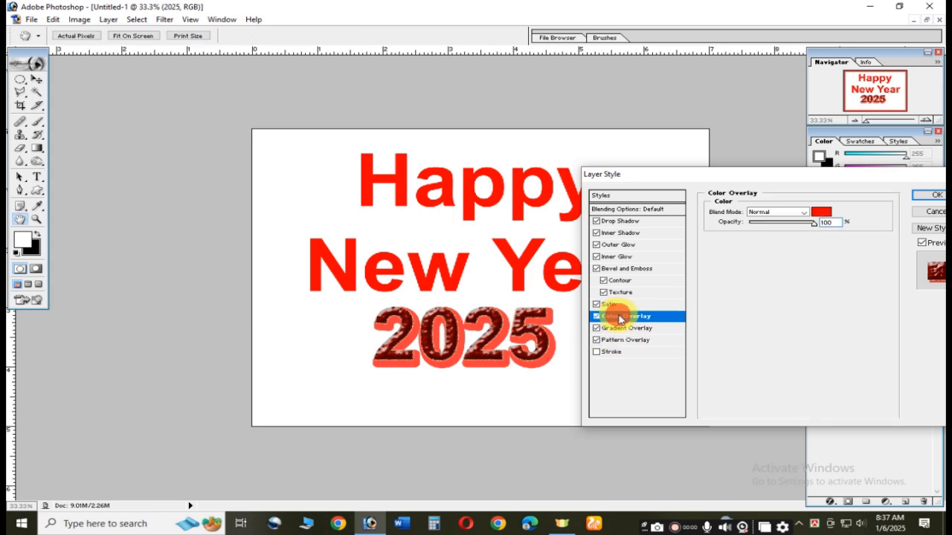
left_click(818, 211)
left_click(853, 94)
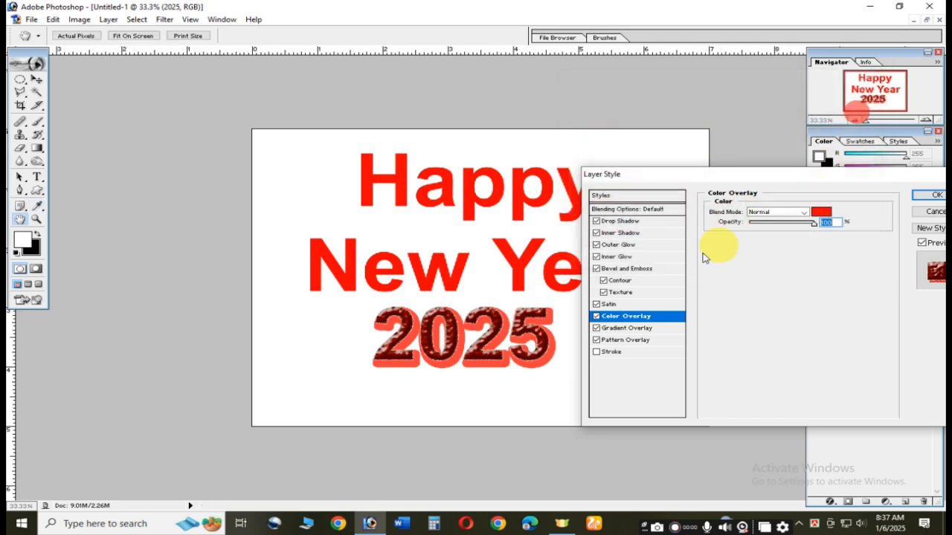
left_click(597, 317)
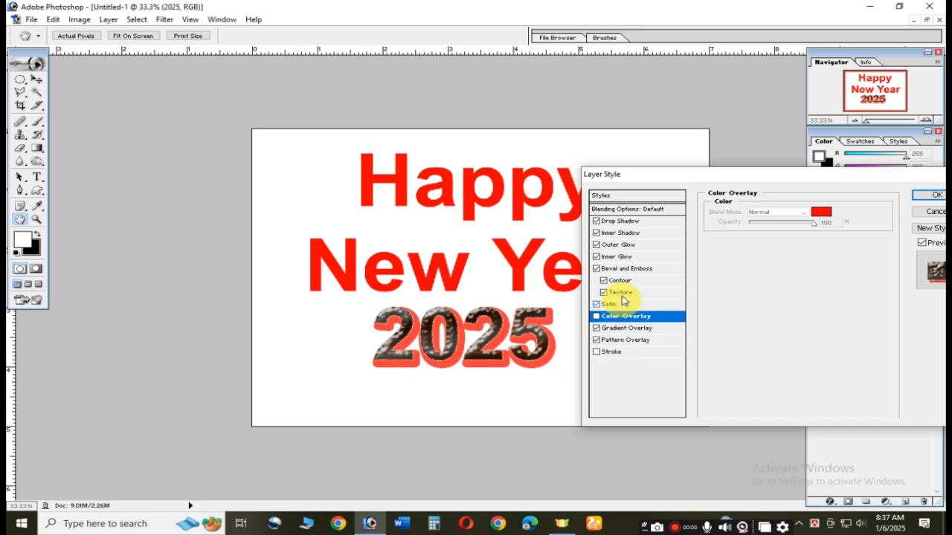
- Change the 2025 layer's Gradient Overlay to the Spectrum preset and apply the layer style
left_click(625, 269)
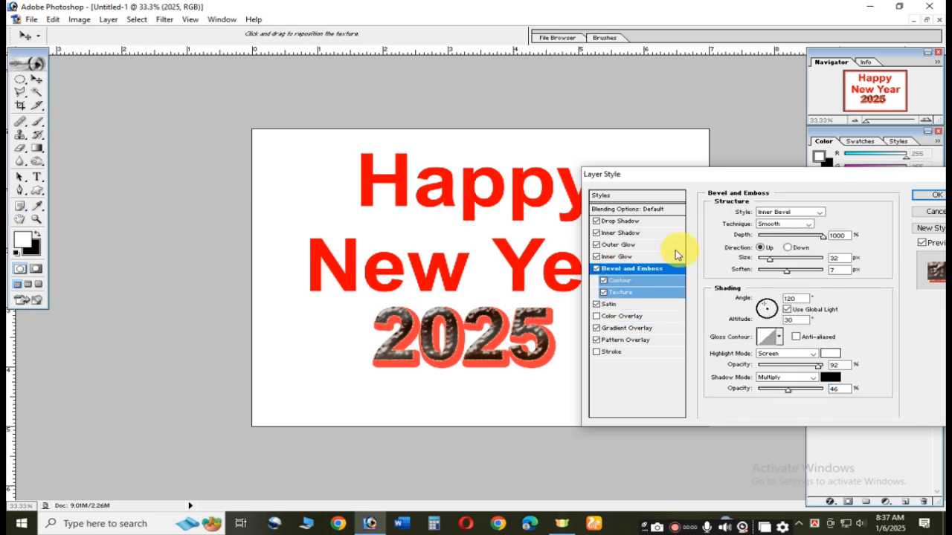
left_click(633, 329)
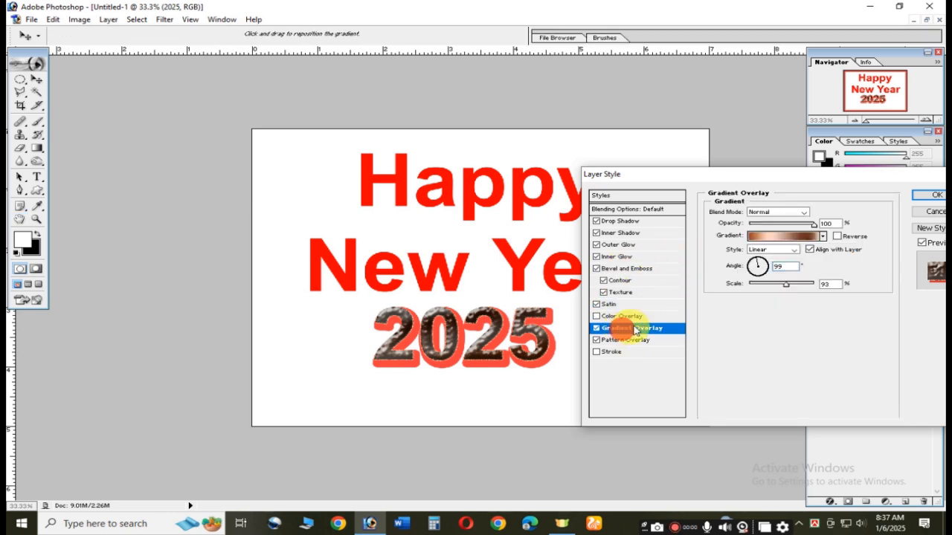
left_click(795, 236)
left_click(765, 197)
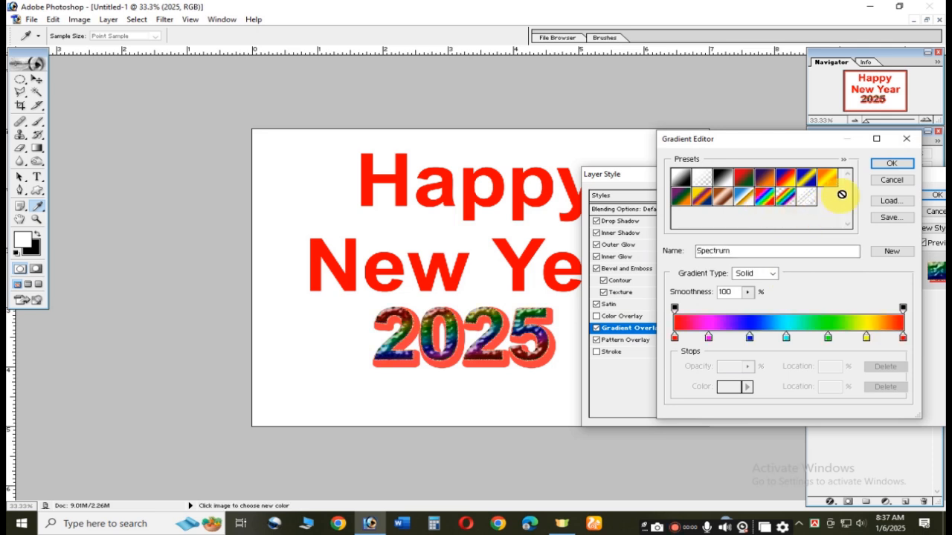
left_click(892, 163)
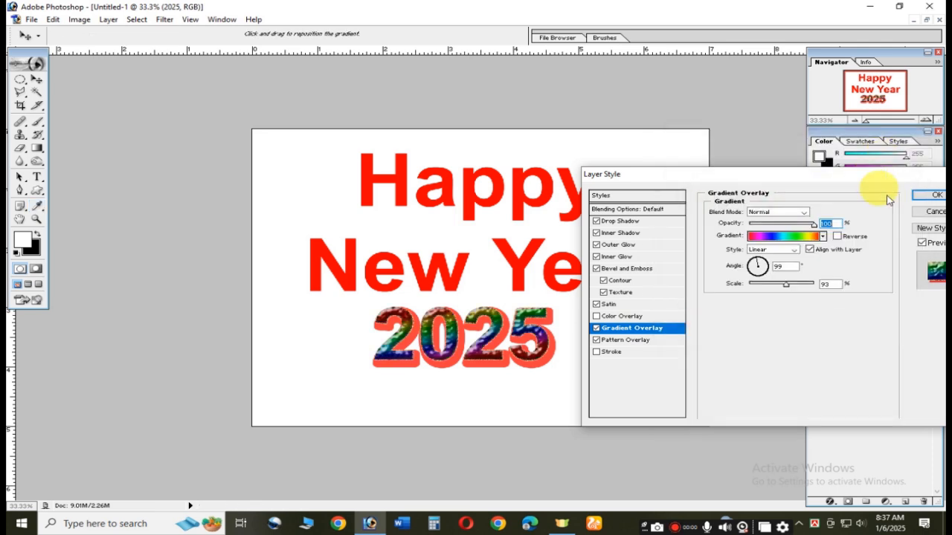
left_click(930, 194)
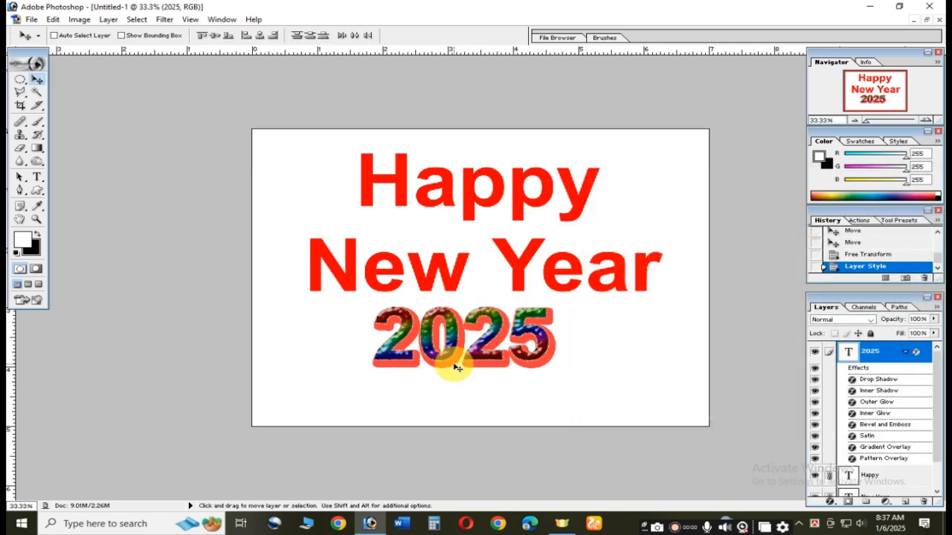
- Open the Happy layer's blending options and enable a Gradient Overlay
scroll(882, 446, "down", 1)
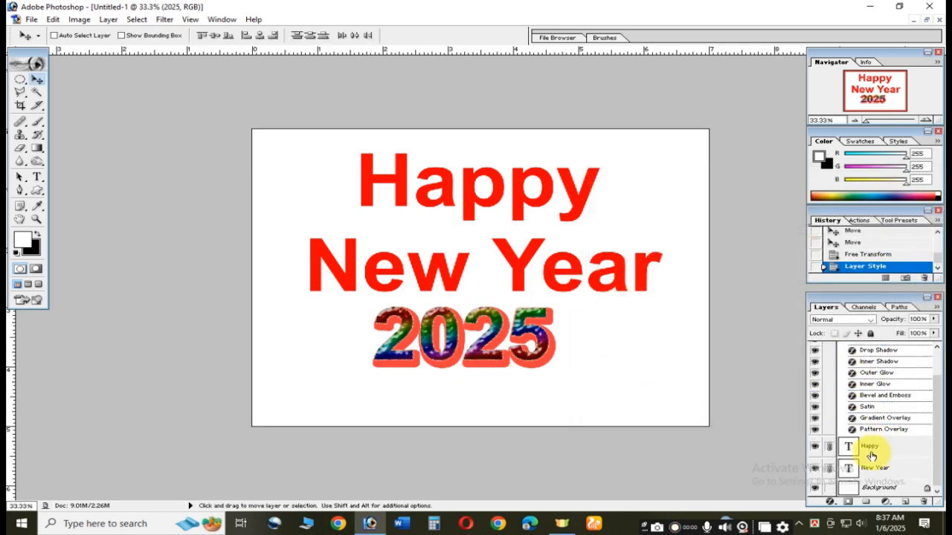
left_click(871, 454)
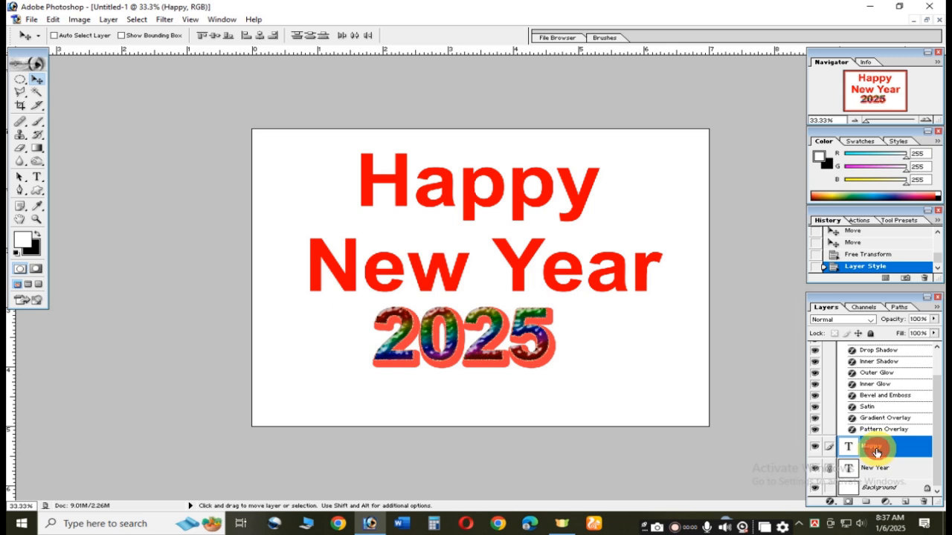
right_click(876, 452)
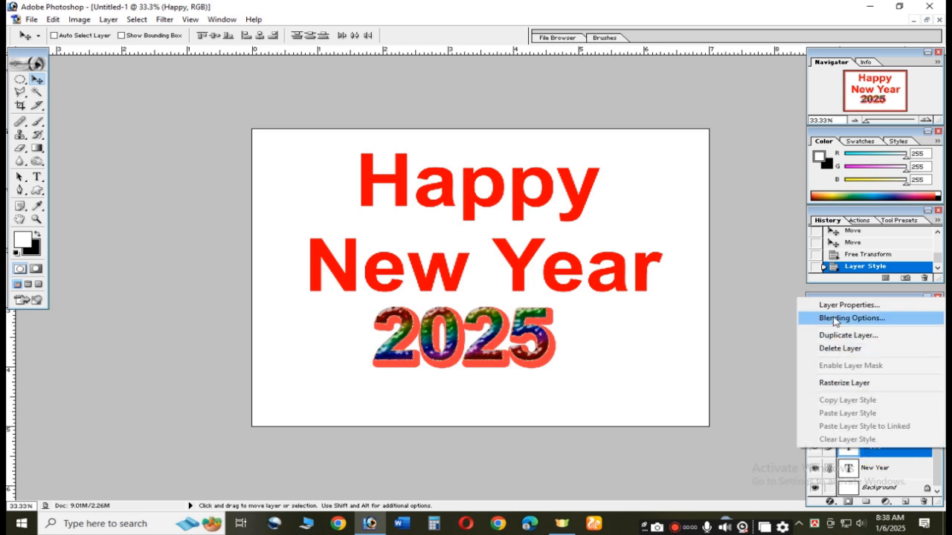
right_click(879, 453)
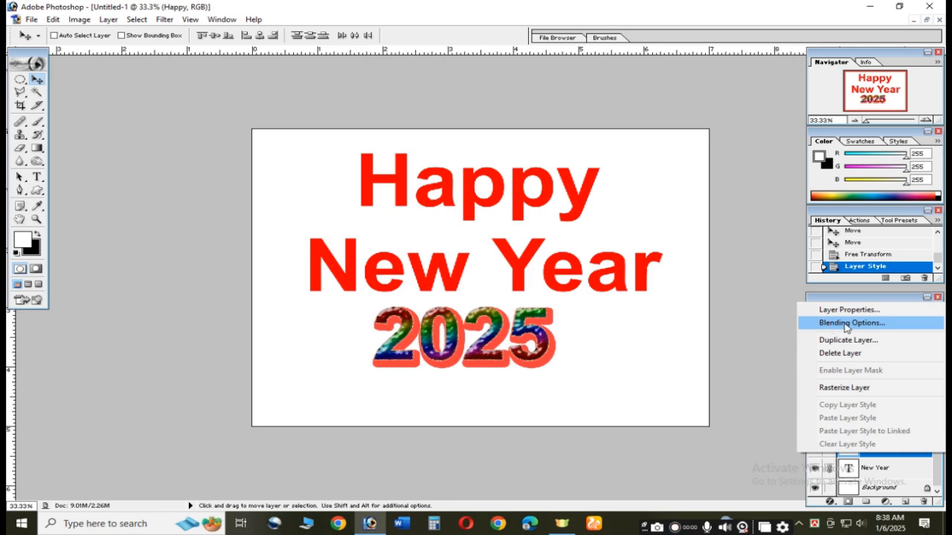
left_click(846, 325)
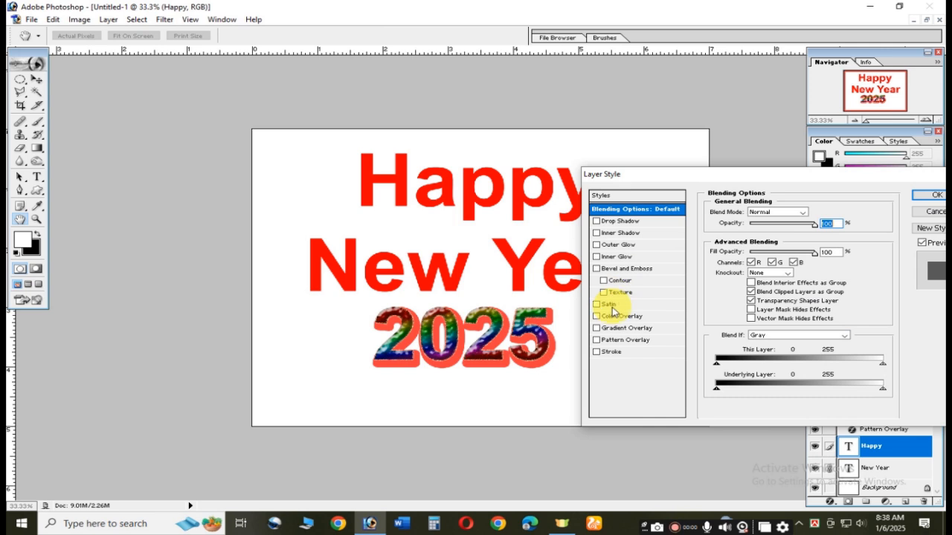
left_click(615, 328)
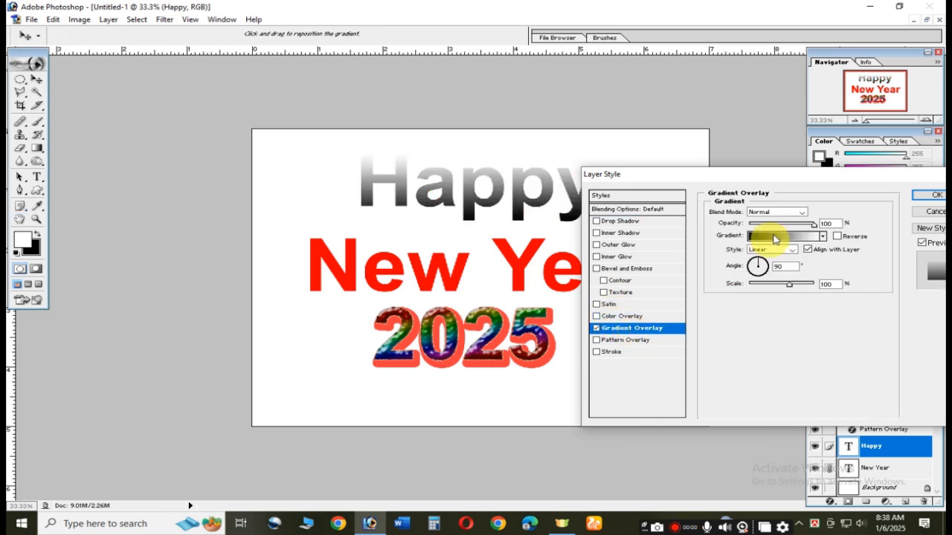
- Try several gradient presets on the Happy text and set its overlay to Orange, Yellow, Orange
left_click(787, 238)
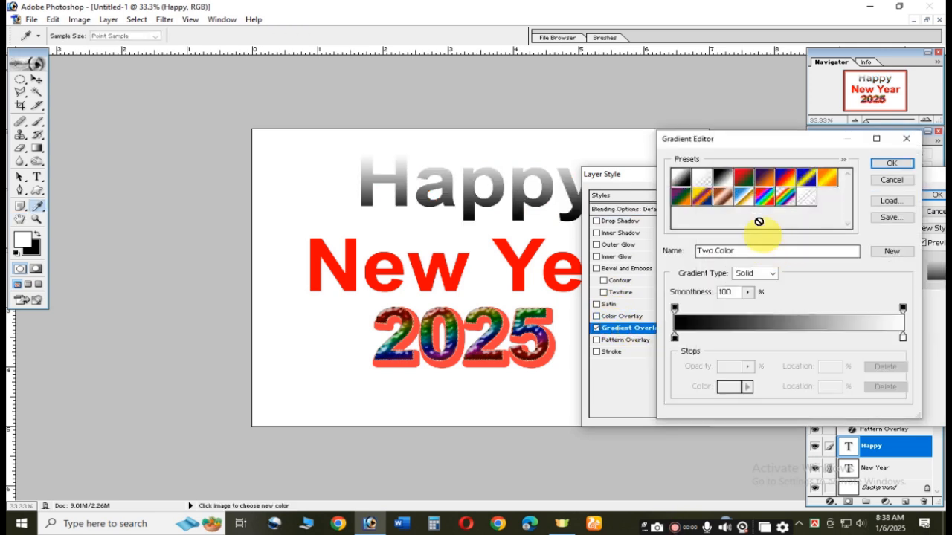
left_click(745, 197)
left_click(725, 198)
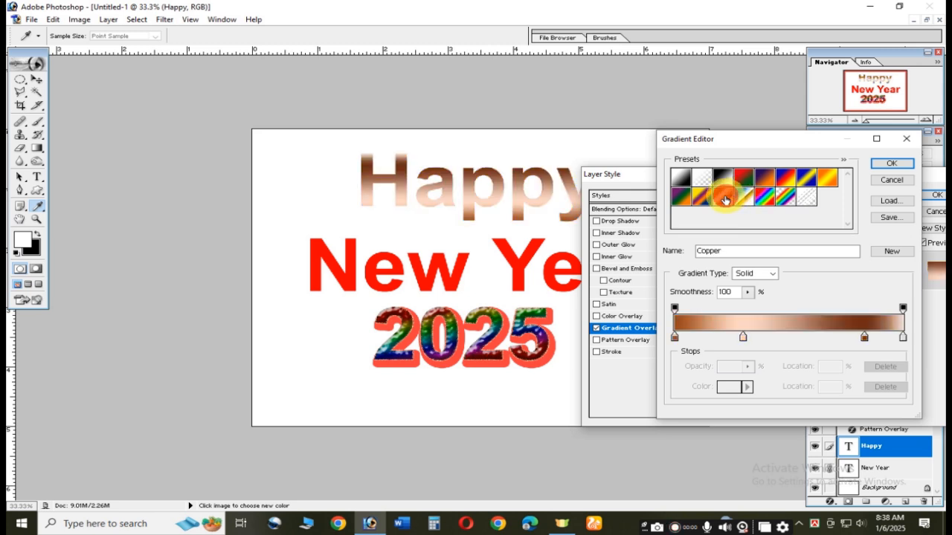
left_click(704, 198)
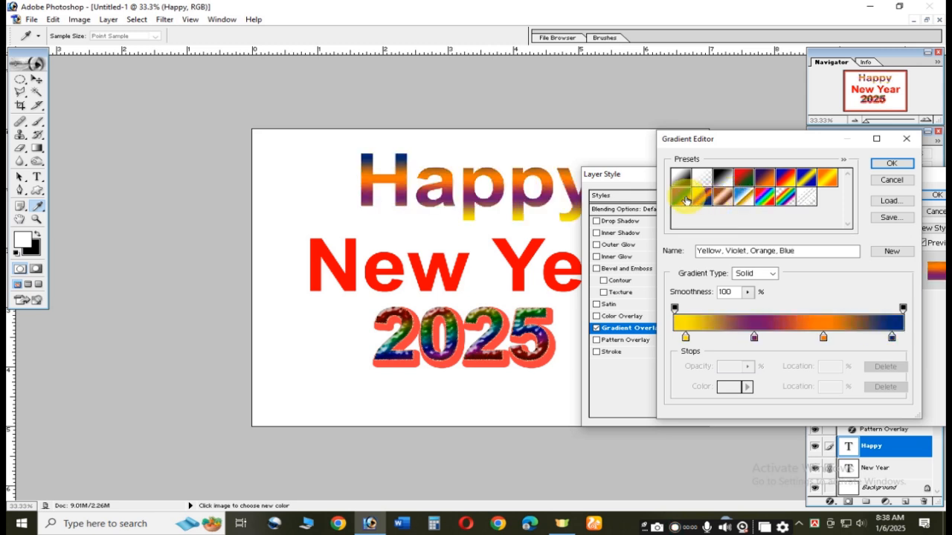
left_click(681, 198)
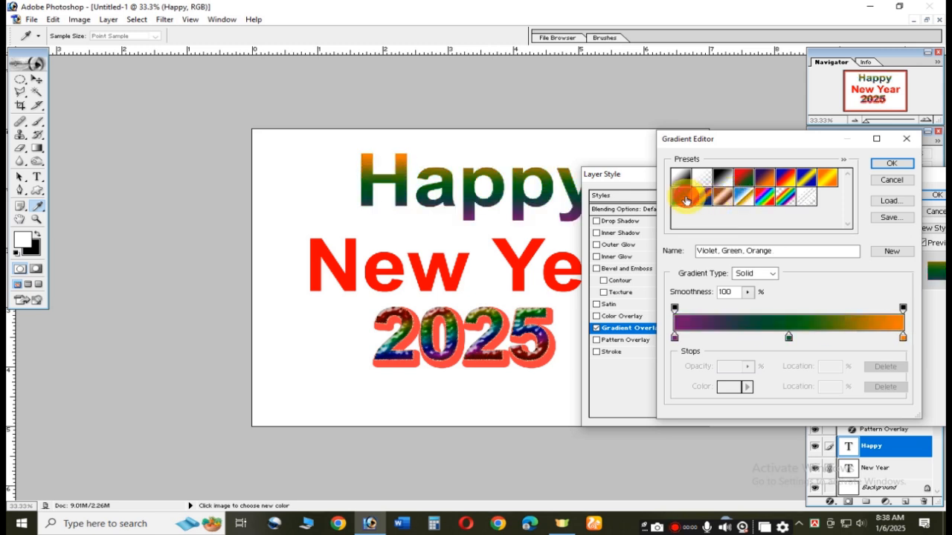
left_click(826, 177)
left_click(809, 179)
left_click(827, 177)
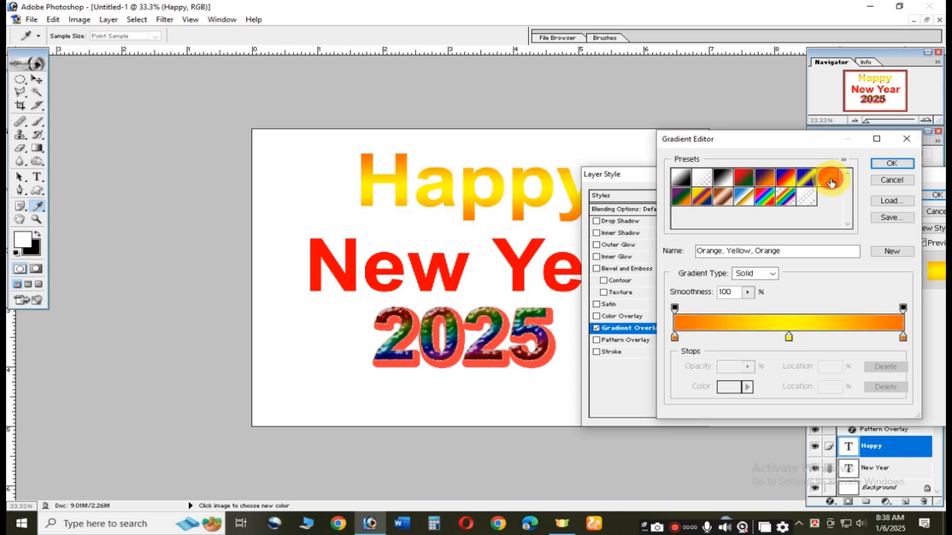
left_click(889, 163)
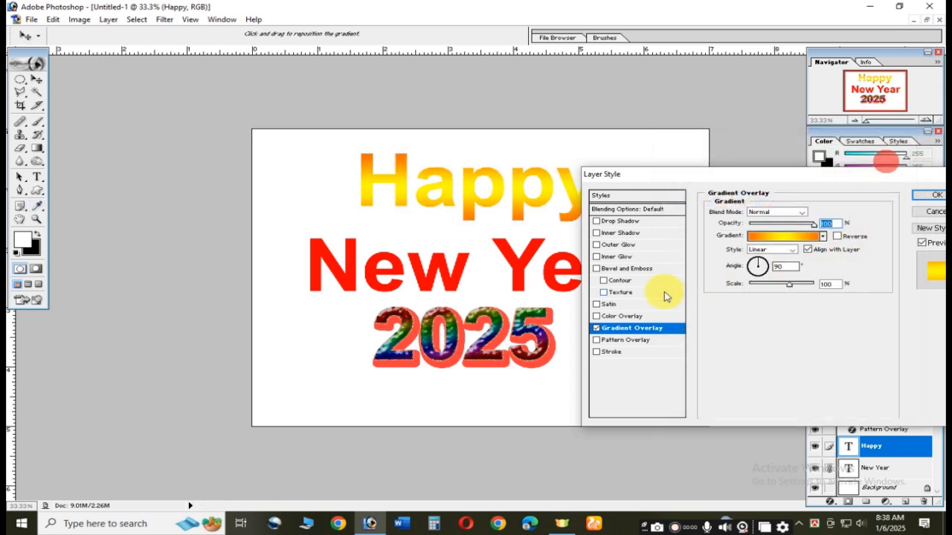
- Add a smooth Inner Bevel to the Happy layer with 890% depth, a larger size and 5 px soften
left_click(627, 268)
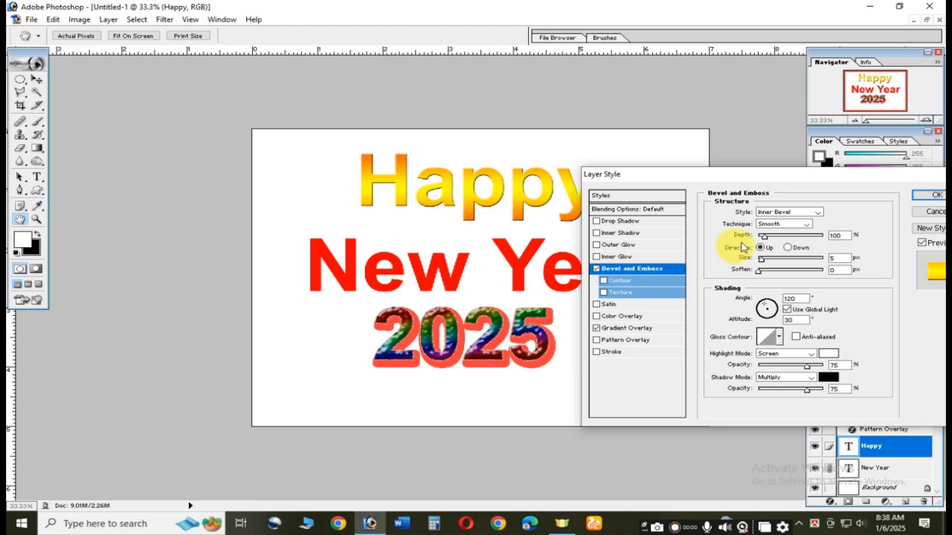
left_click_drag(764, 236, 818, 244)
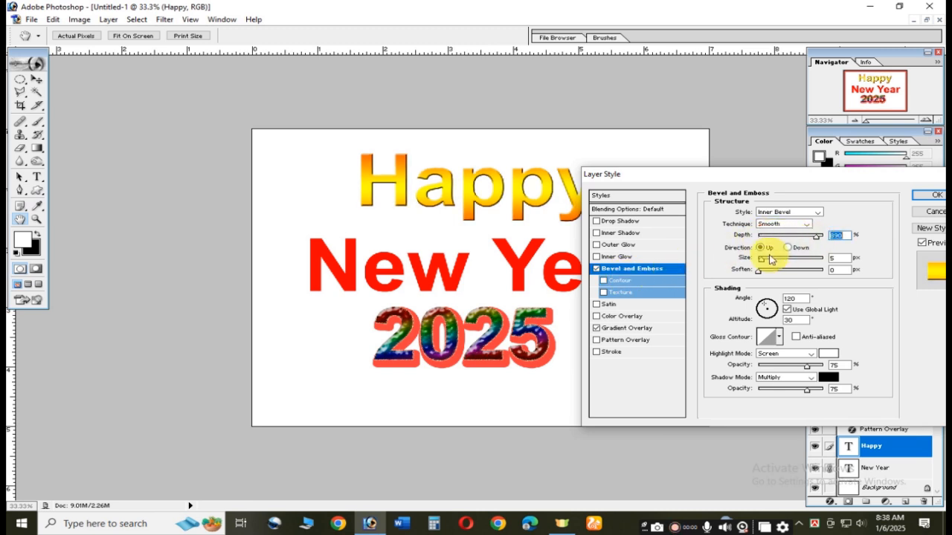
mouse_move(764, 264)
left_mouse_down()
mouse_move(797, 258)
mouse_move(766, 273)
mouse_move(790, 271)
mouse_move(781, 278)
mouse_move(767, 260)
left_mouse_up()
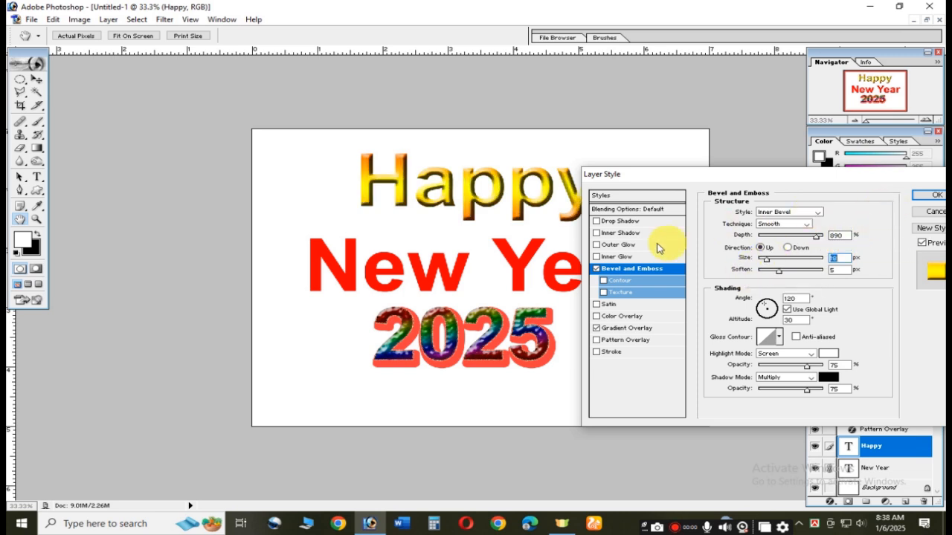
- Give the Happy layer a Drop Shadow with 17 px distance, 15% spread, 35 px size and colour CC6666, and apply the style
left_click(623, 221)
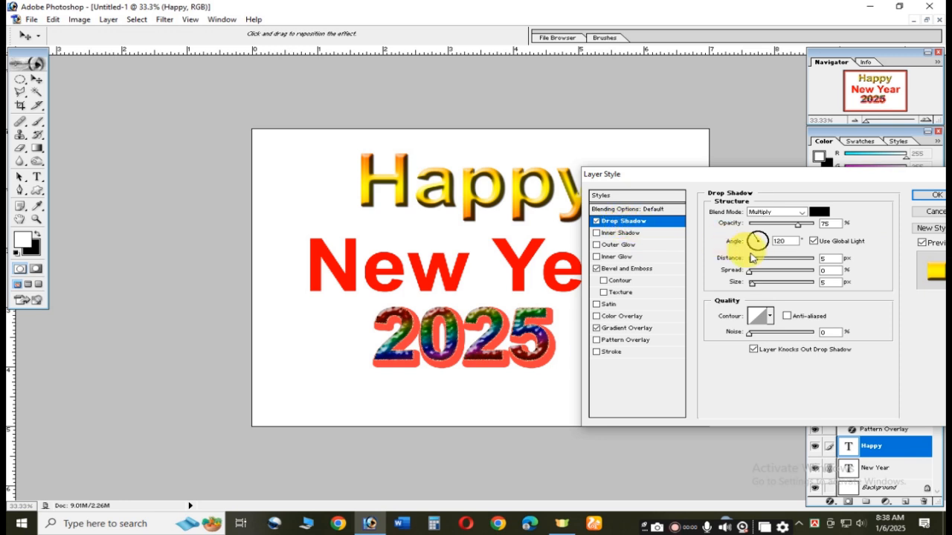
left_click_drag(755, 264, 763, 292)
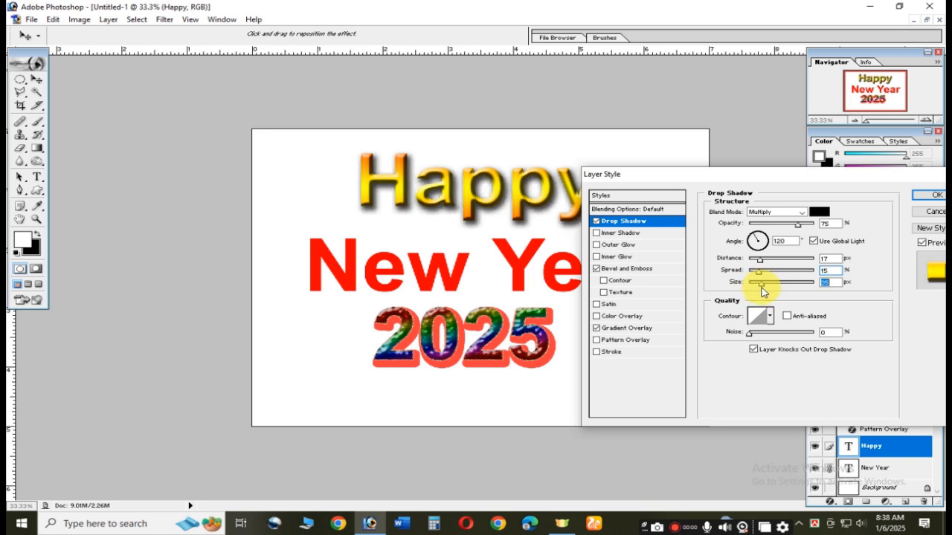
left_click(829, 212)
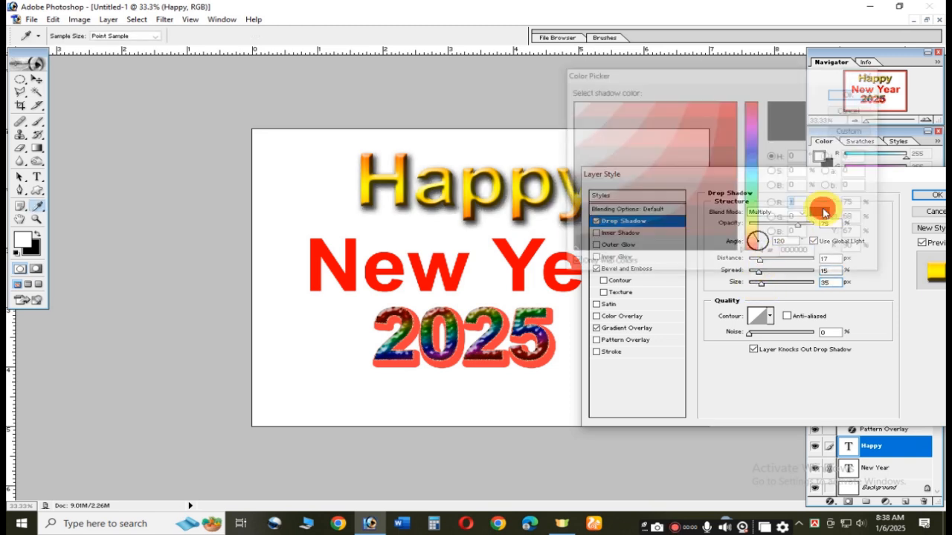
left_click(733, 107)
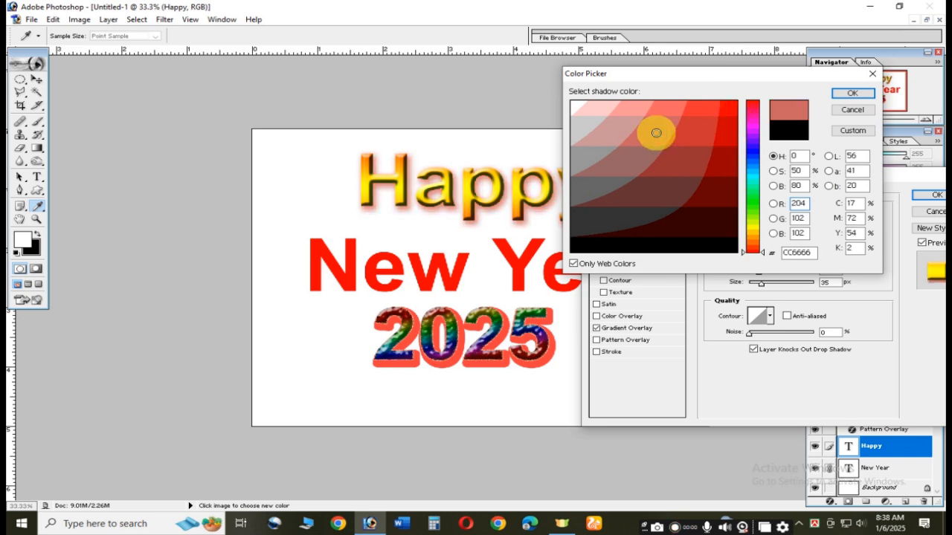
left_click(829, 93)
left_click(852, 93)
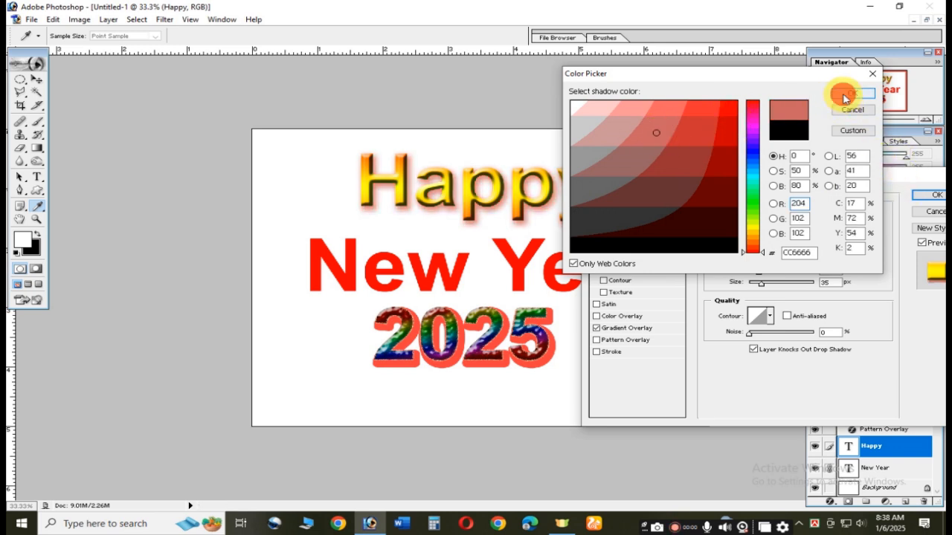
left_click(936, 195)
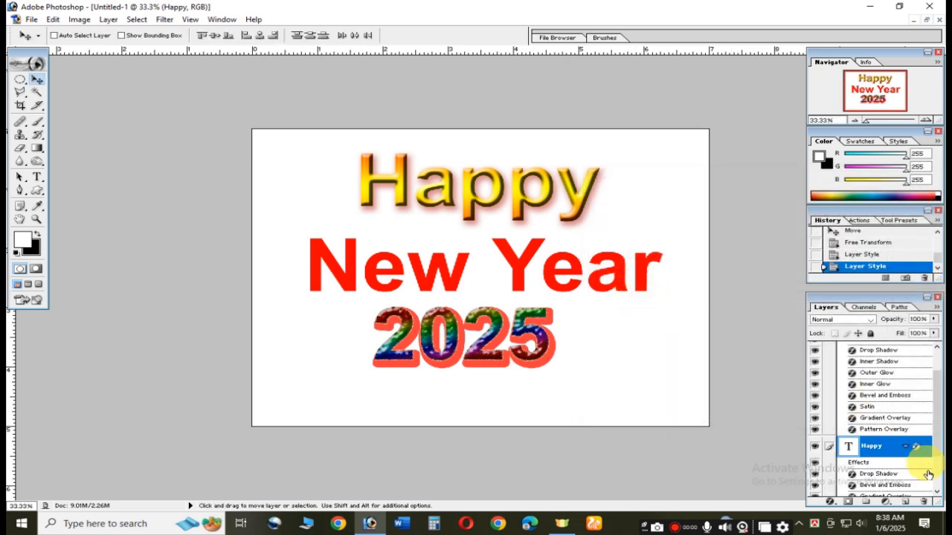
- Open the New Year layer's blending options and enable a Gradient Overlay and a red Color Overlay at 100% opacity
scroll(900, 454, "down", 2)
left_click(878, 470)
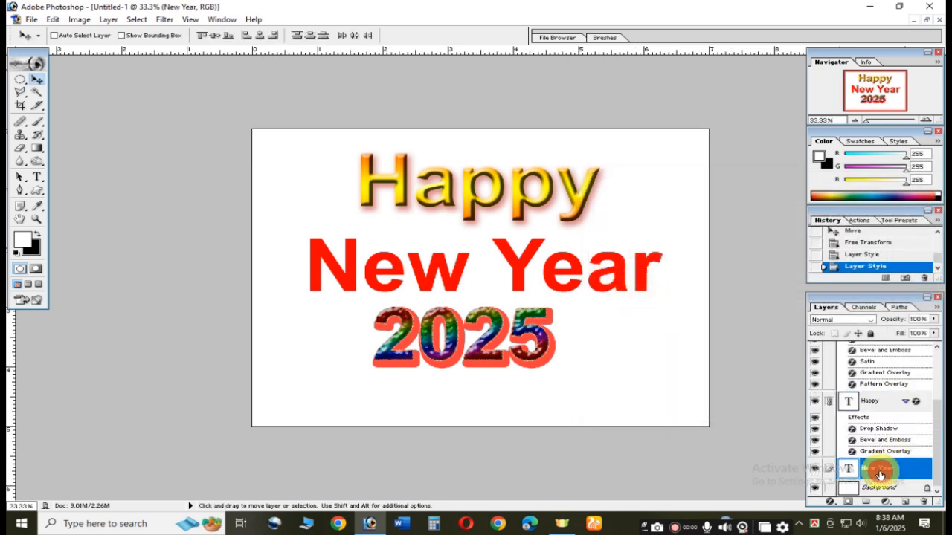
right_click(878, 472)
left_click(831, 344)
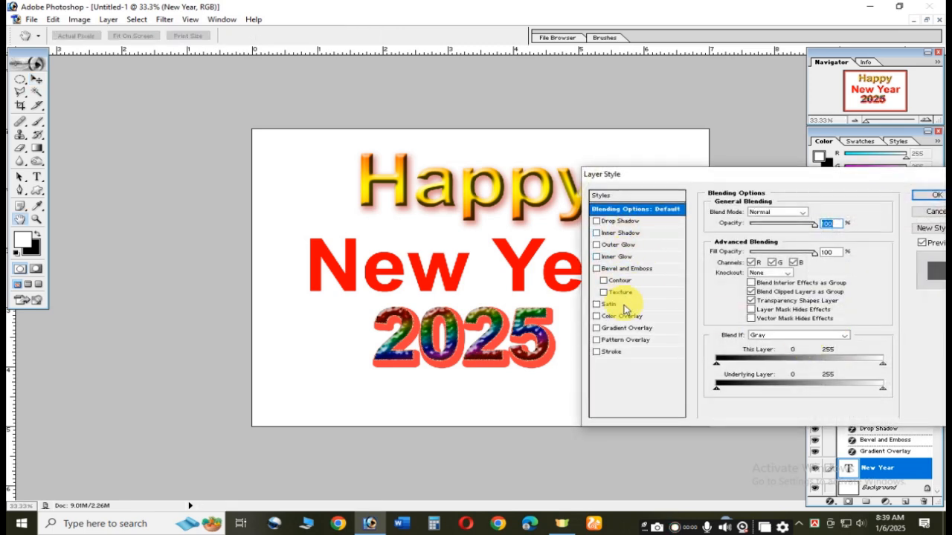
left_click(624, 328)
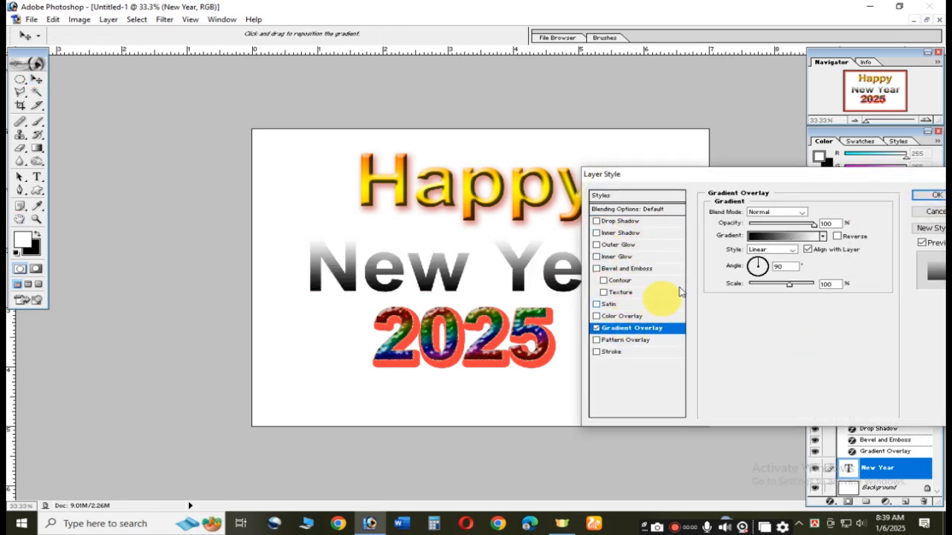
left_click(626, 318)
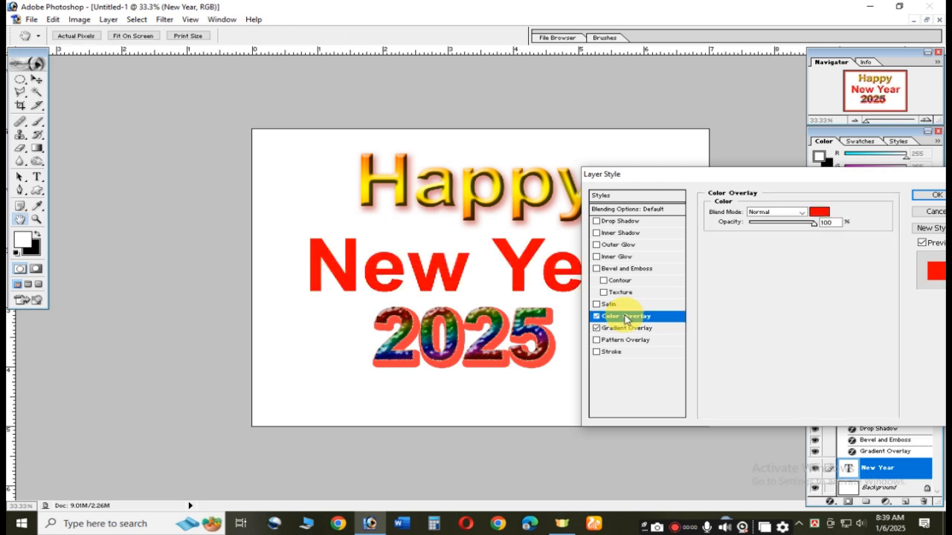
- Add a smooth Inner Bevel to the New Year layer with 920% depth and a larger size, and apply the style
left_click(626, 271)
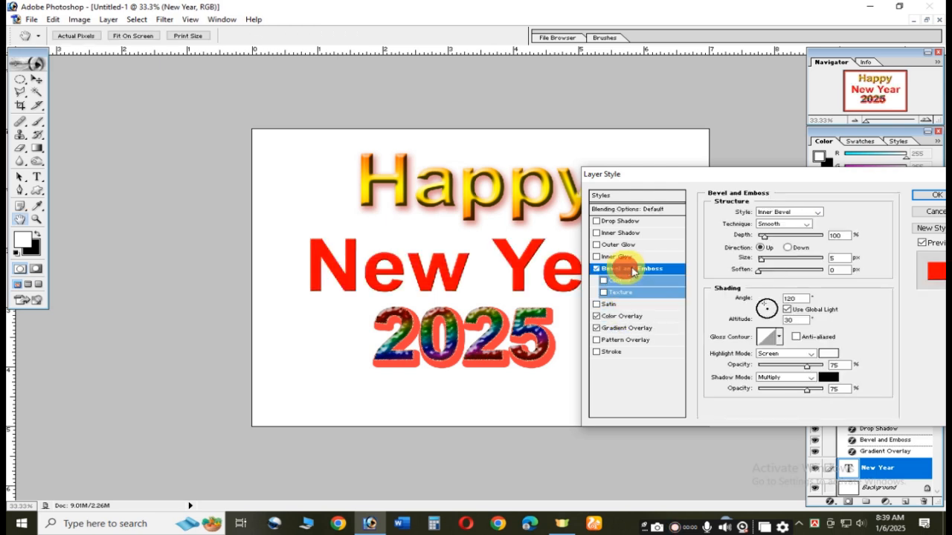
mouse_move(766, 237)
left_mouse_down()
mouse_move(803, 246)
mouse_move(818, 238)
left_mouse_up()
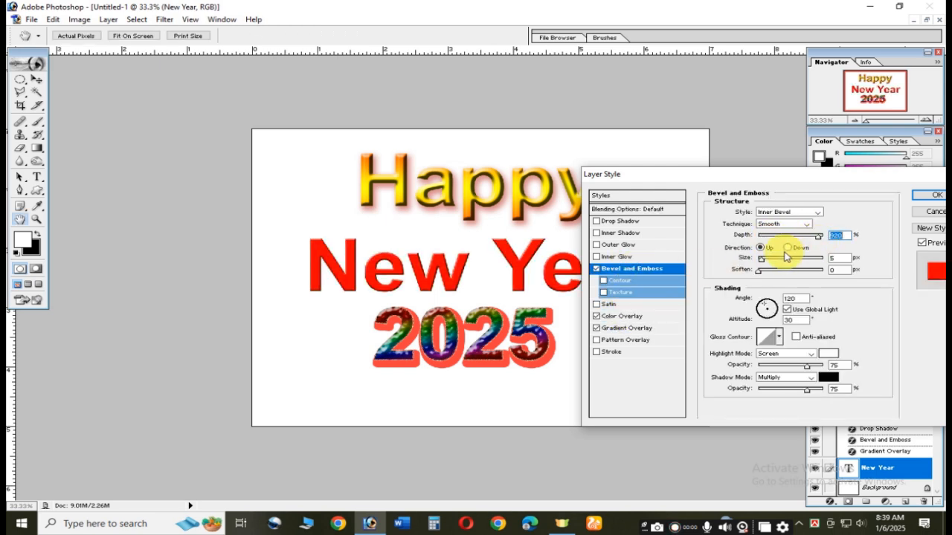
mouse_move(760, 260)
left_mouse_down()
mouse_move(791, 256)
mouse_move(774, 269)
left_mouse_up()
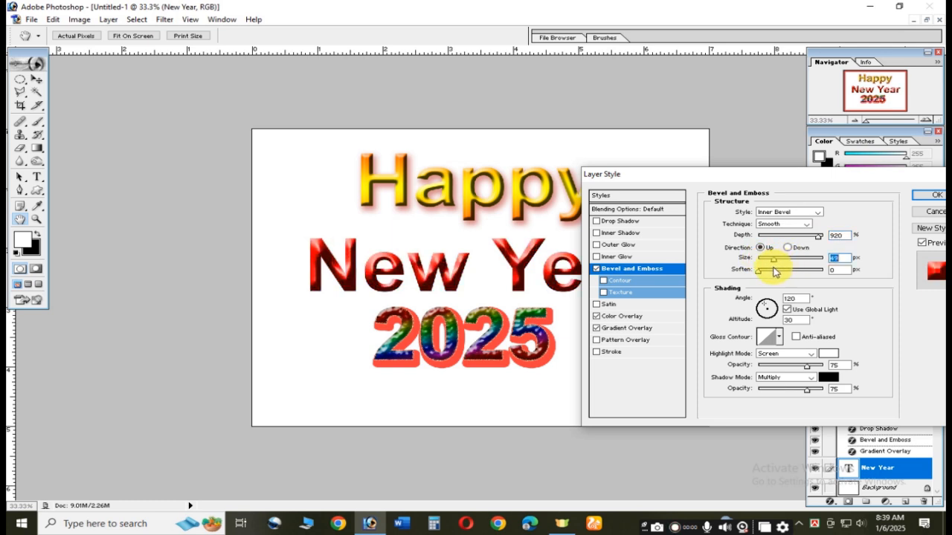
left_click(929, 195)
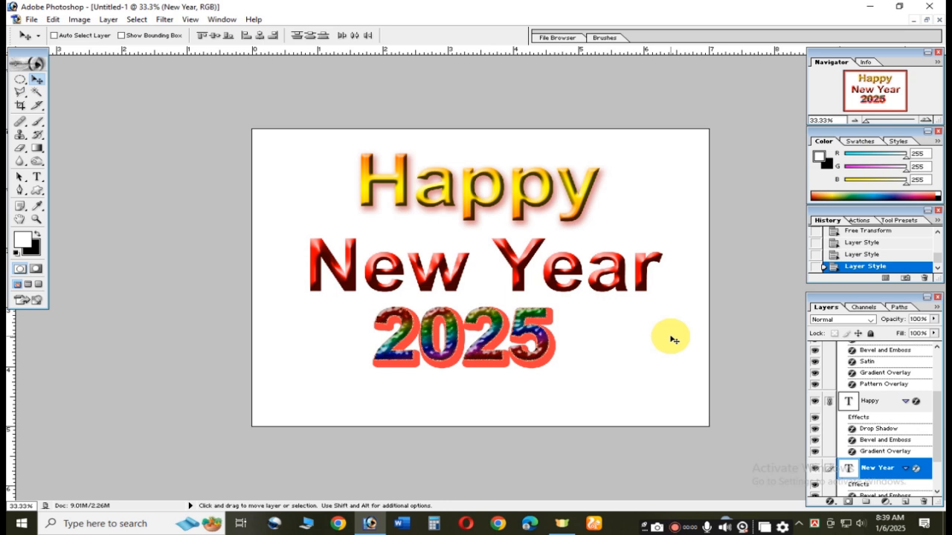